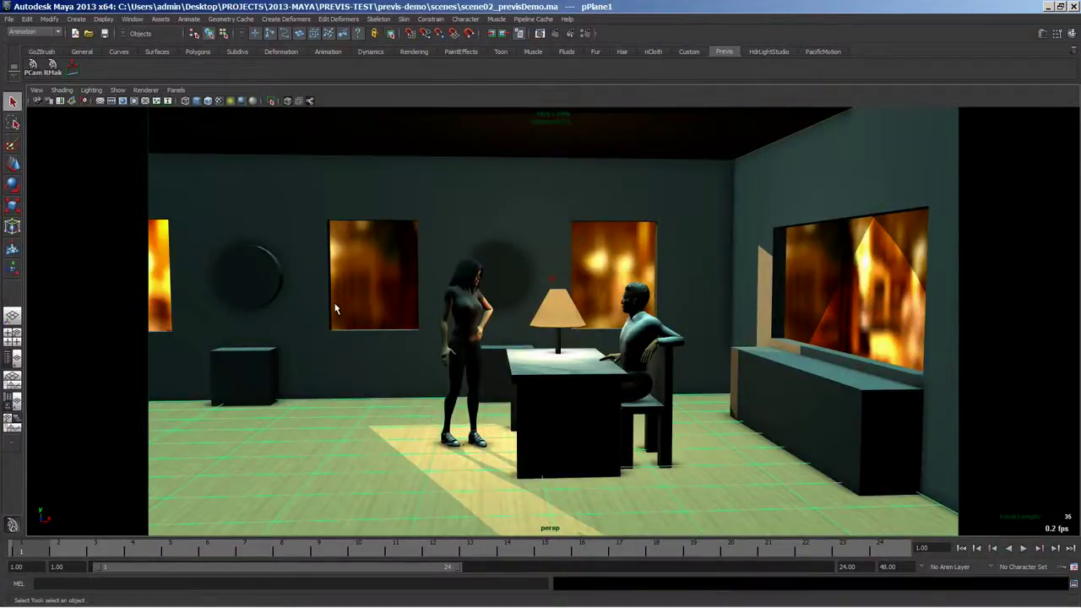
Step: Switch to the browser and copy the complete Previs Camera Script v1.0 code from the Maya MEL article
{"action": "left_click", "coordinate": [74, 598]}
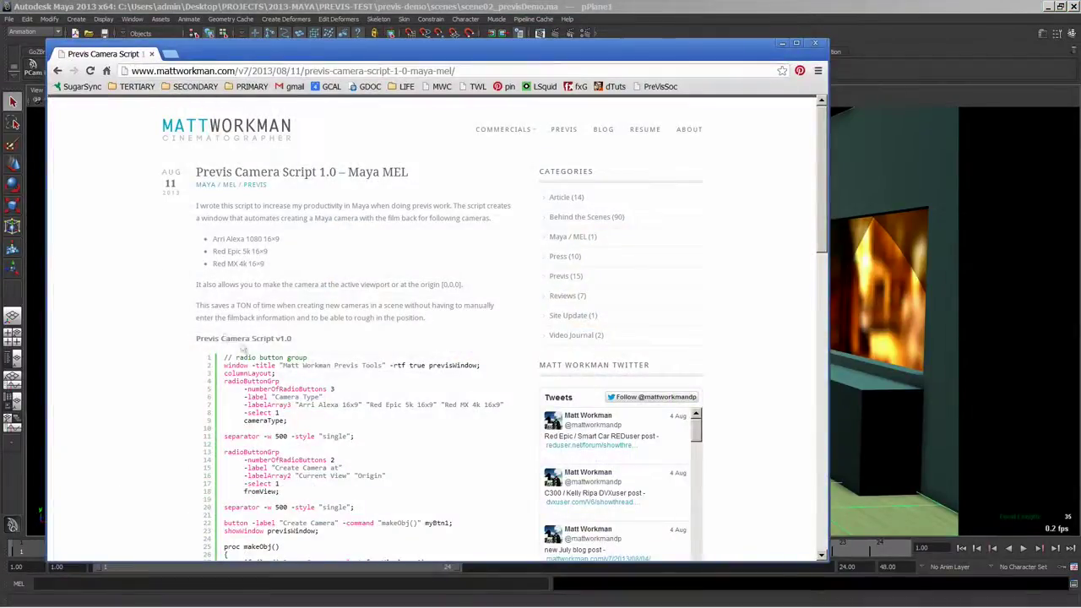
{"action": "scroll", "coordinate": [133, 339], "scroll_direction": "down", "scroll_amount": 3}
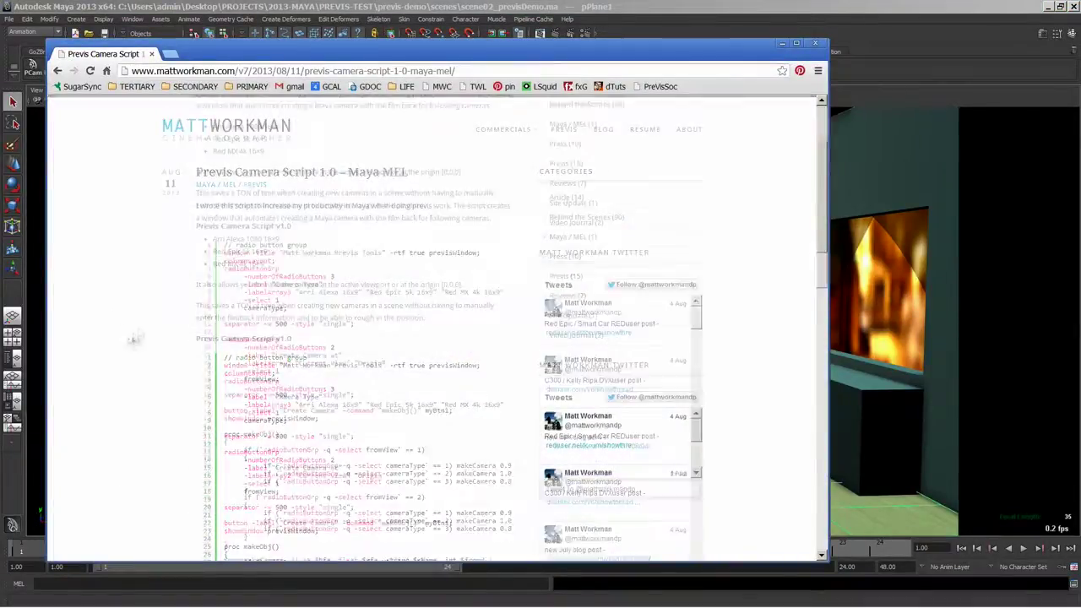
{"action": "scroll", "coordinate": [135, 338], "scroll_direction": "down", "scroll_amount": 2}
{"action": "left_click_drag", "start_coordinate": [221, 133], "coordinate": [347, 394]}
{"action": "right_click", "coordinate": [341, 348]}
{"action": "left_click", "coordinate": [370, 355]}
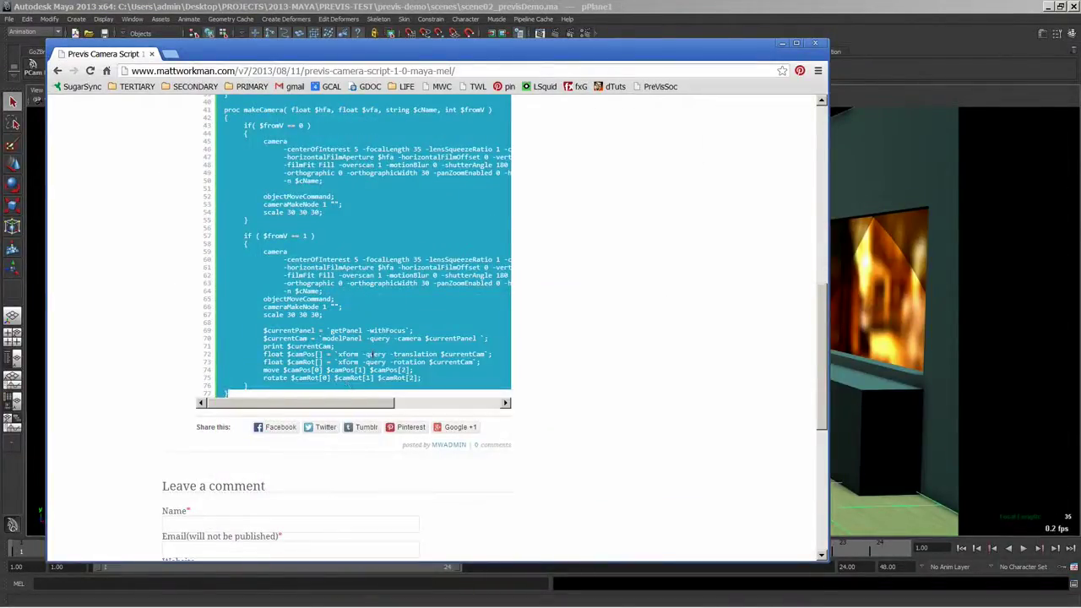
Step: Switch back to Maya, paste the camera script into an empty MEL tab of the Script Editor, and add it to the Previs shelf
{"action": "left_click", "coordinate": [937, 38]}
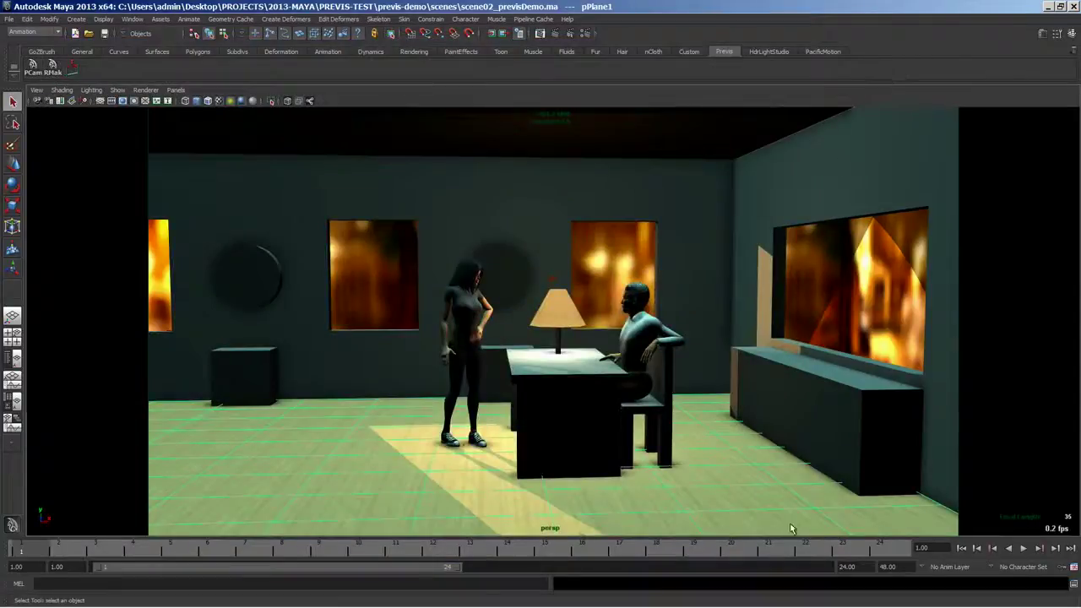
{"action": "left_click", "coordinate": [1074, 584]}
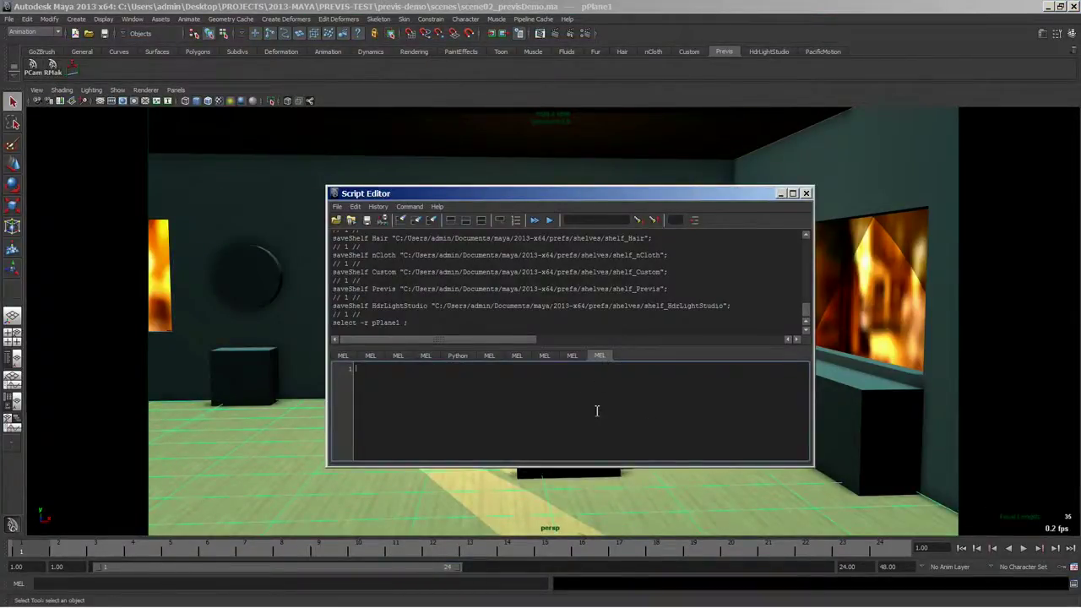
{"action": "key", "text": "ctrl+v"}
{"action": "key", "text": "ctrl+a"}
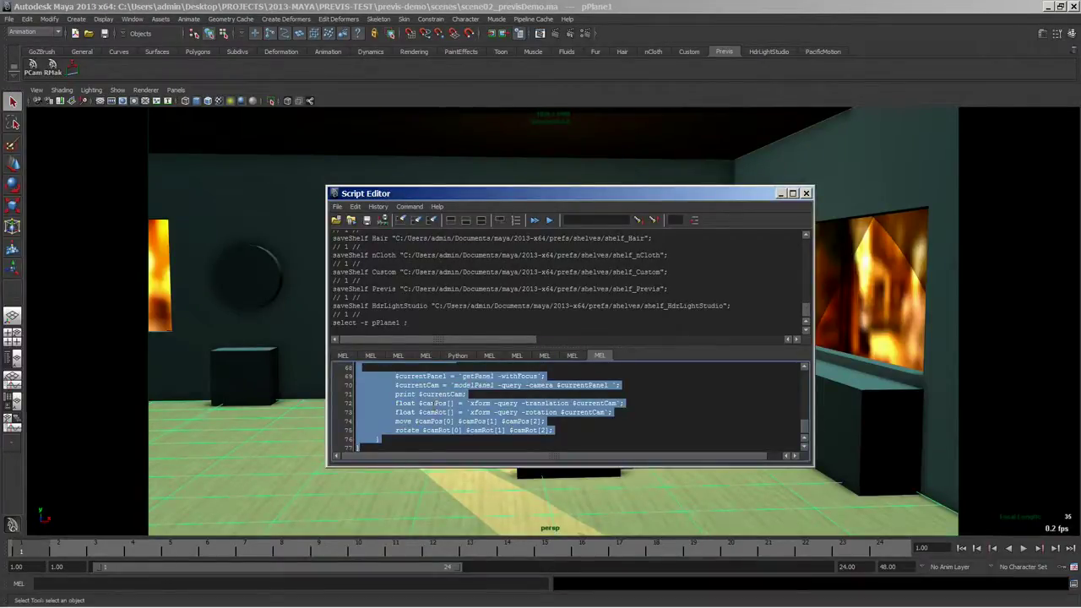
{"action": "middle_click_drag", "start_coordinate": [377, 368], "coordinate": [94, 68]}
Step: Label the new script button on the Previs shelf Pcam2 and save all shelves, closing the Script Editor
{"action": "right_click", "coordinate": [94, 69]}
{"action": "left_click", "coordinate": [110, 89]}
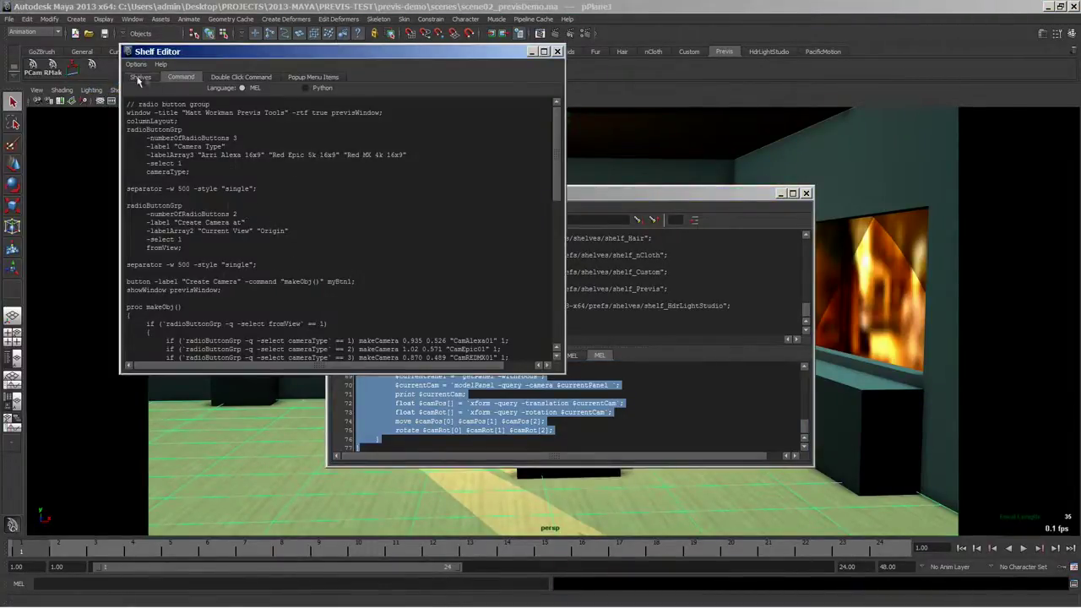
{"action": "left_click", "coordinate": [148, 78]}
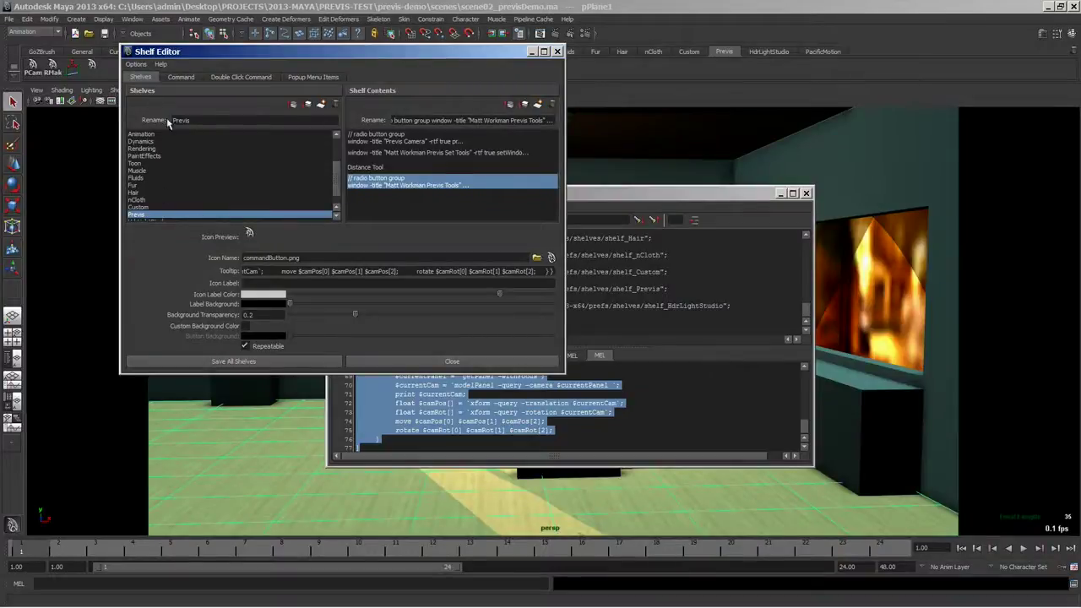
{"action": "left_click", "coordinate": [256, 283]}
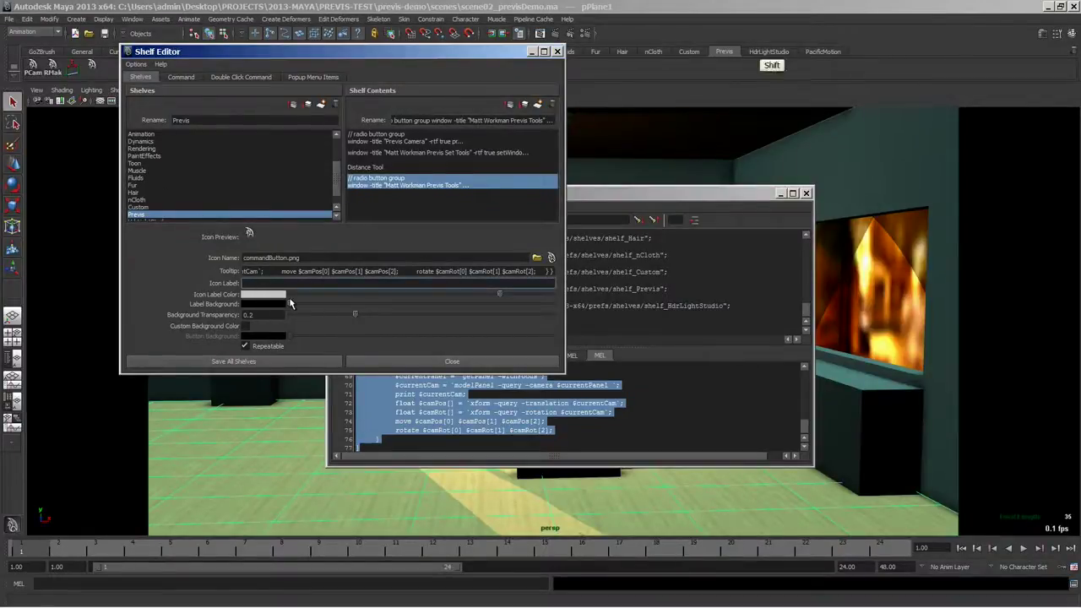
{"action": "type", "text": "Pcam2"}
{"action": "left_click", "coordinate": [286, 369]}
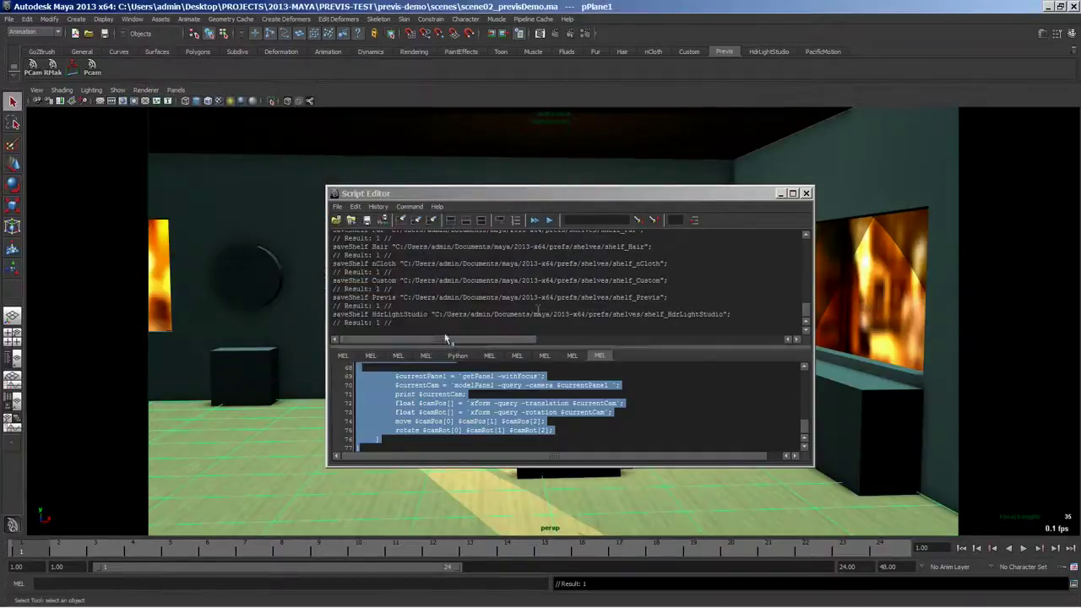
{"action": "left_click", "coordinate": [807, 194]}
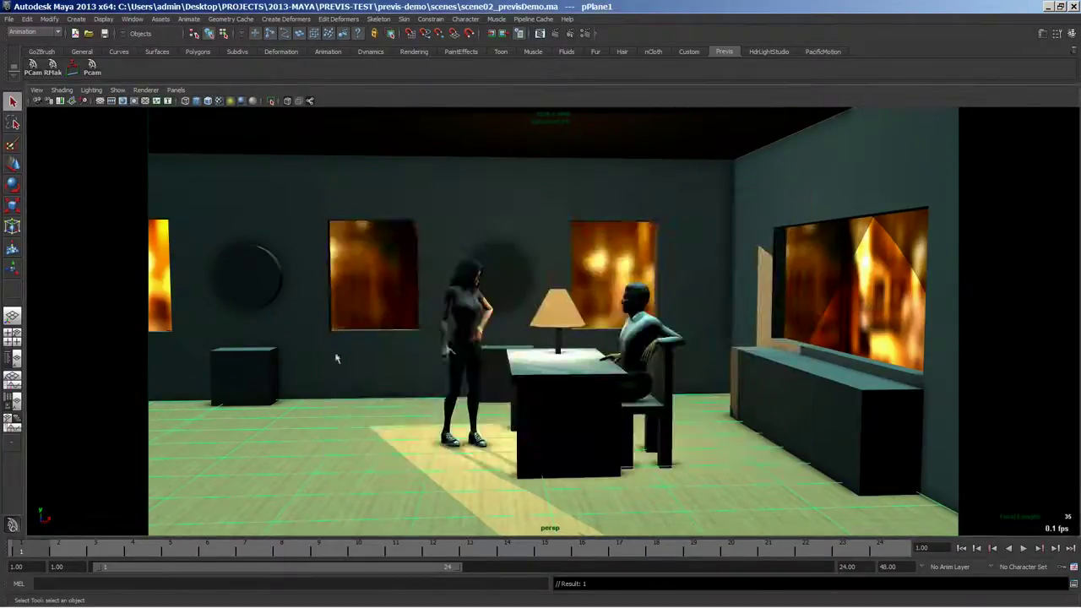
Step: Launch the new camera tool from the shelf with Current View as the creation position, and turn on the viewport's resolution gate
{"action": "left_click", "coordinate": [92, 66]}
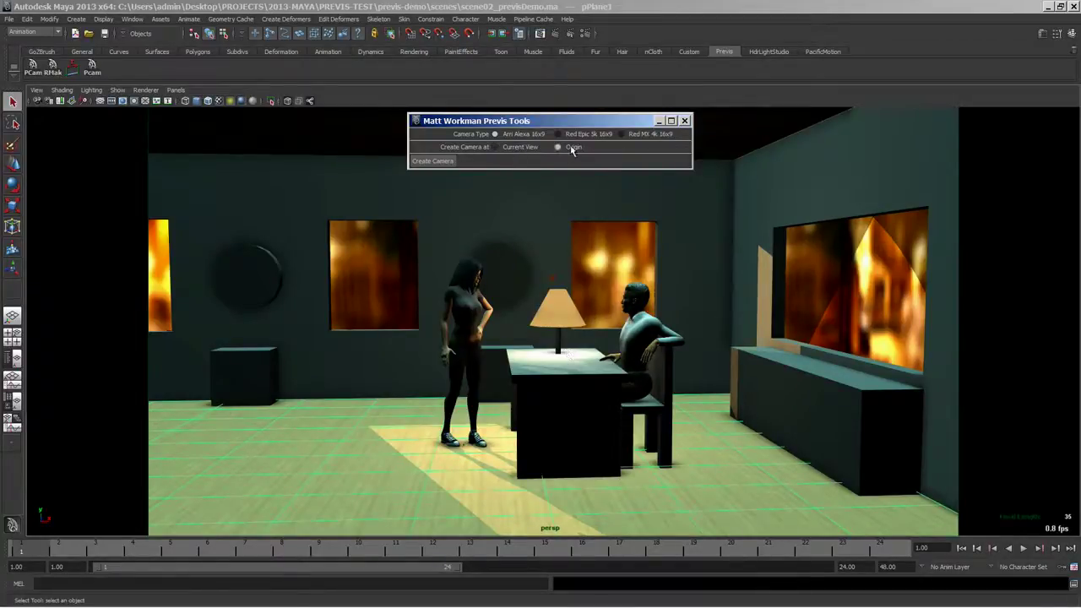
{"action": "left_click", "coordinate": [518, 148]}
{"action": "scroll", "coordinate": [212, 175], "scroll_direction": "up", "scroll_amount": 3}
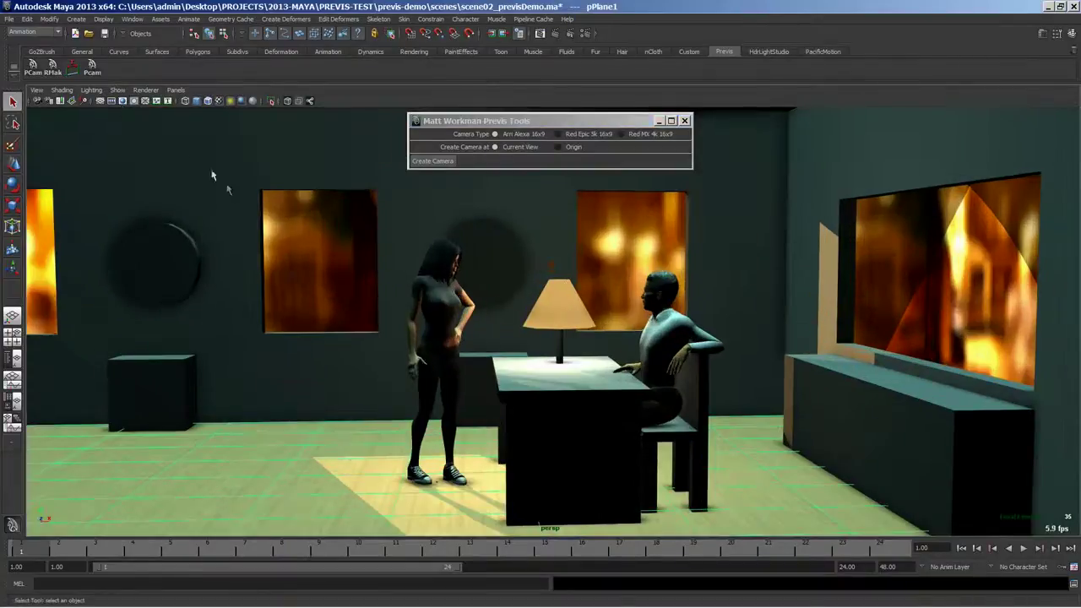
{"action": "left_click", "coordinate": [123, 101]}
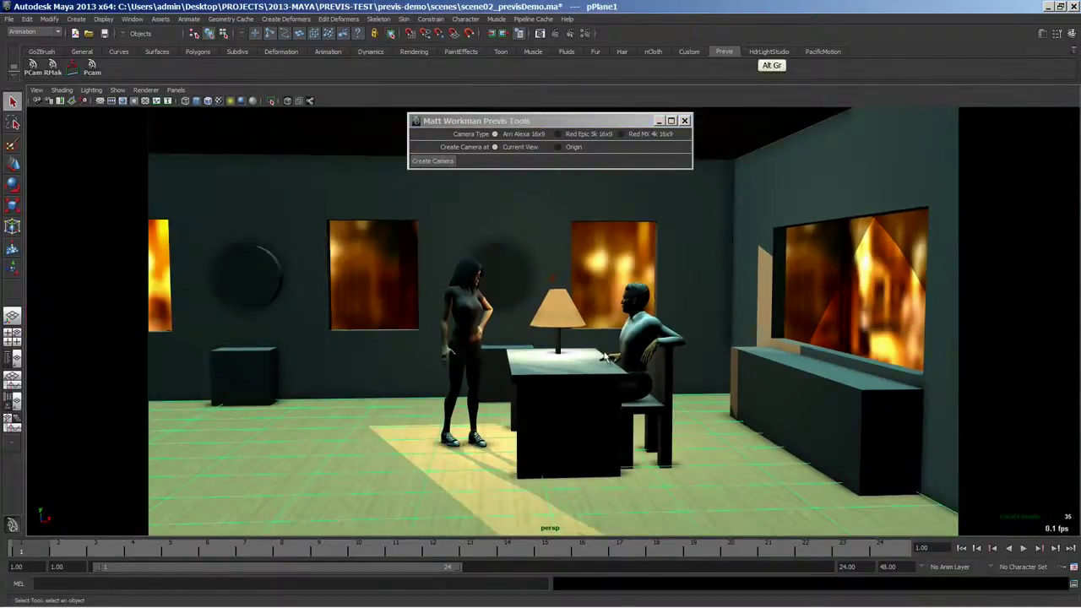
Step: Frame both characters and the desk in a closer, angled wide shot
{"action": "left_click_drag", "start_coordinate": [605, 358], "coordinate": [414, 391], "text": "alt"}
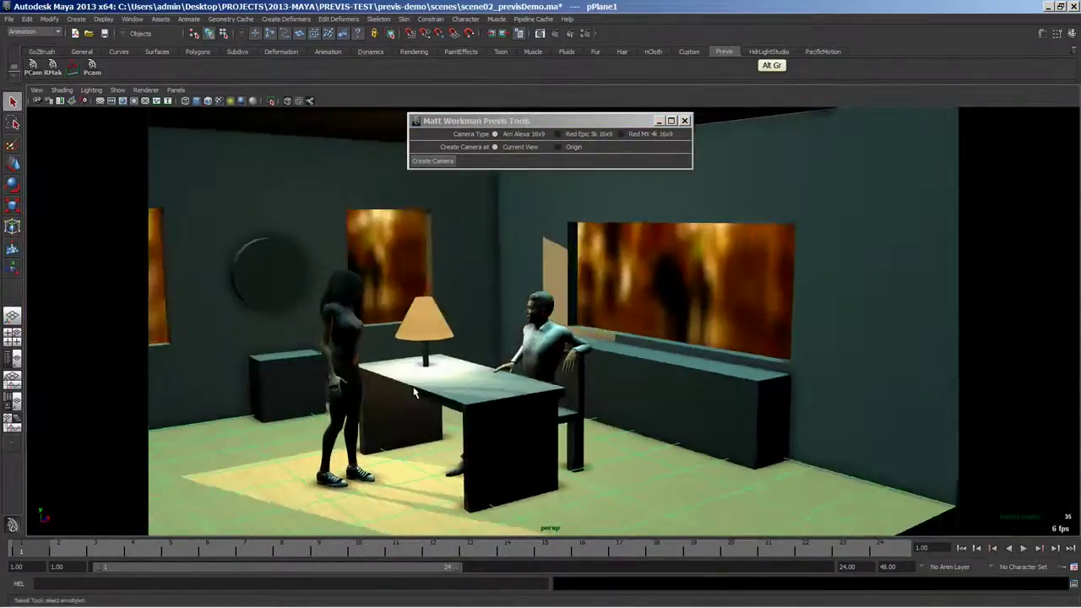
{"action": "scroll", "coordinate": [549, 378], "scroll_direction": "up", "scroll_amount": 3}
{"action": "middle_click_drag", "start_coordinate": [549, 378], "coordinate": [648, 300], "text": "alt"}
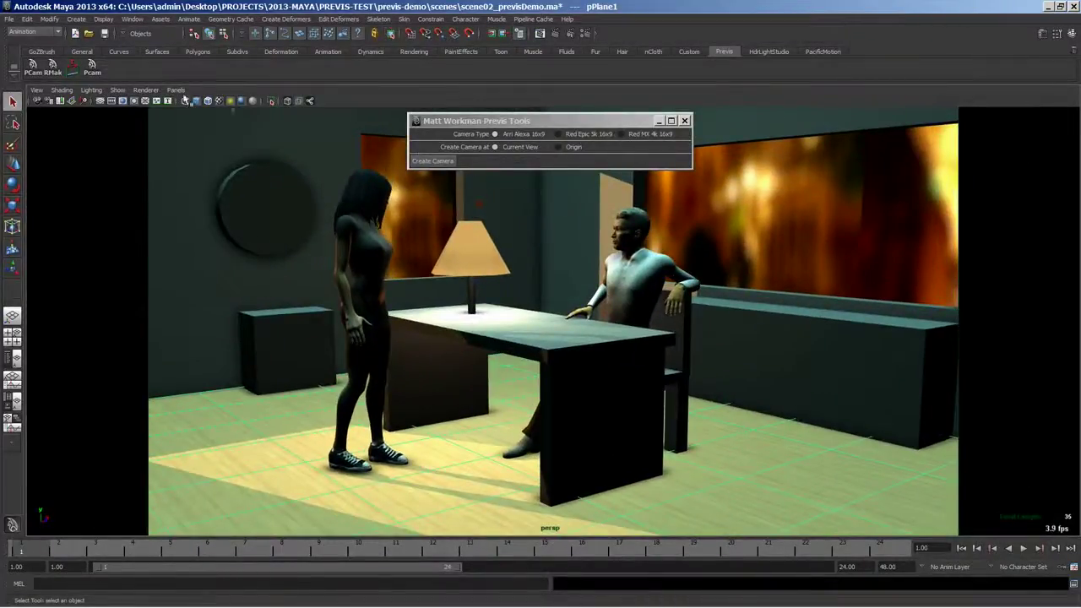
Step: Enable camera display in the viewport and create an Arri Alexa 16x9 camera at the current view
{"action": "left_click", "coordinate": [117, 89]}
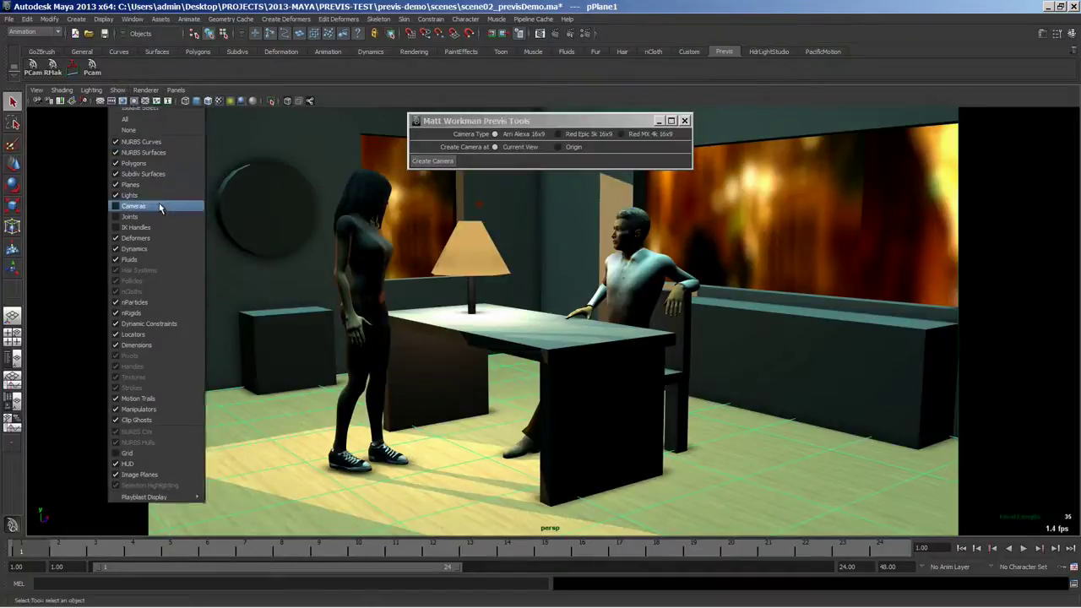
{"action": "left_click", "coordinate": [160, 206]}
{"action": "left_click_drag", "start_coordinate": [546, 125], "coordinate": [535, 80]}
{"action": "left_click", "coordinate": [422, 121]}
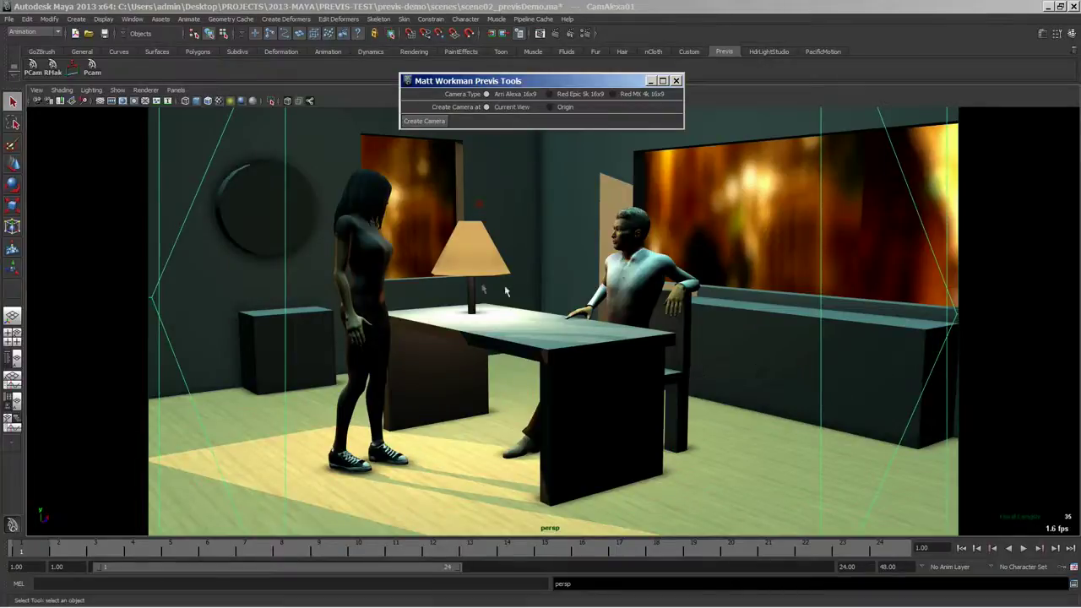
Step: Frame a medium shot of the seated man and create an Arri Alexa 16x9 camera from that view
{"action": "left_click_drag", "start_coordinate": [425, 288], "coordinate": [479, 287], "text": "alt"}
{"action": "left_click", "coordinate": [605, 278]}
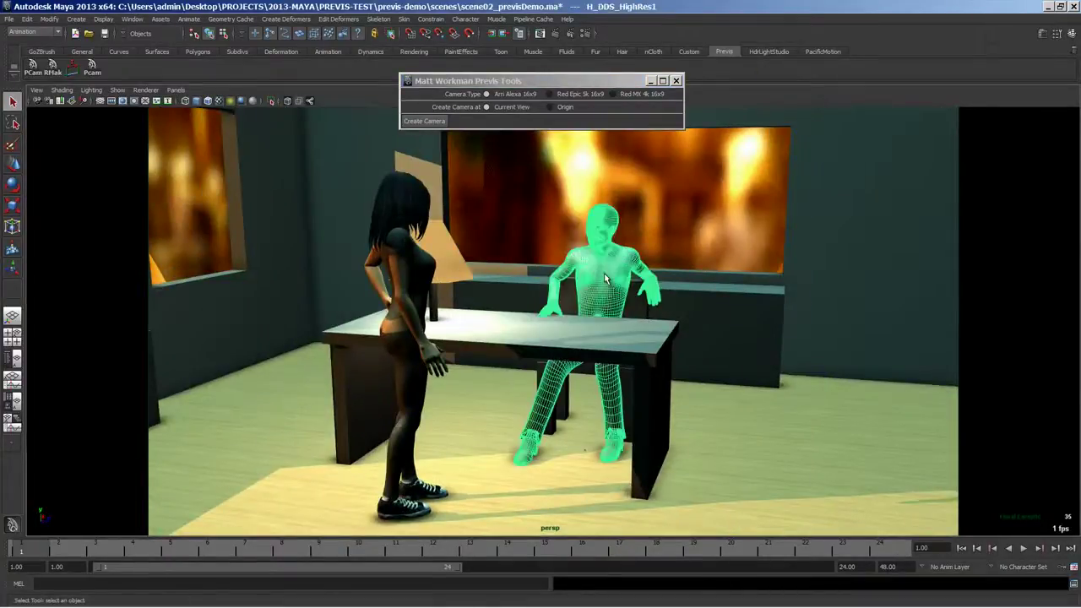
{"action": "key", "text": "f"}
{"action": "middle_click_drag", "start_coordinate": [501, 230], "coordinate": [564, 285], "text": "alt"}
{"action": "right_click_drag", "start_coordinate": [564, 285], "coordinate": [679, 327], "text": "alt"}
{"action": "middle_click_drag", "start_coordinate": [678, 326], "coordinate": [666, 338], "text": "alt"}
{"action": "mouse_move", "coordinate": [666, 337]}
{"action": "left_mouse_down", "text": "alt"}
{"action": "mouse_move", "coordinate": [700, 322]}
{"action": "mouse_move", "coordinate": [642, 327]}
{"action": "mouse_move", "coordinate": [665, 329]}
{"action": "left_mouse_up", "text": "alt"}
{"action": "middle_click_drag", "start_coordinate": [665, 329], "coordinate": [659, 368], "text": "alt"}
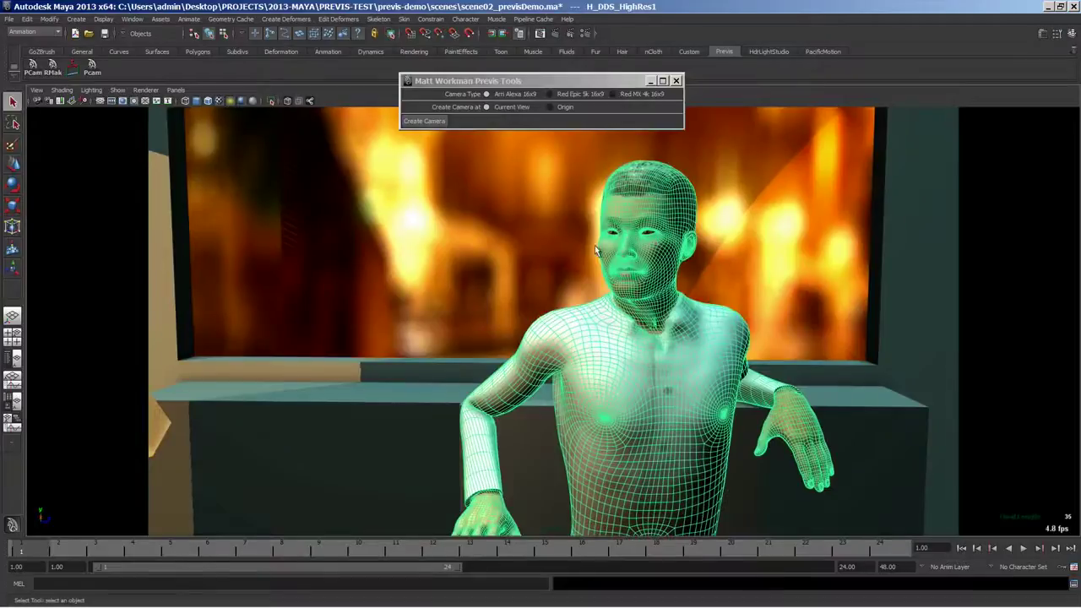
{"action": "left_click", "coordinate": [436, 124]}
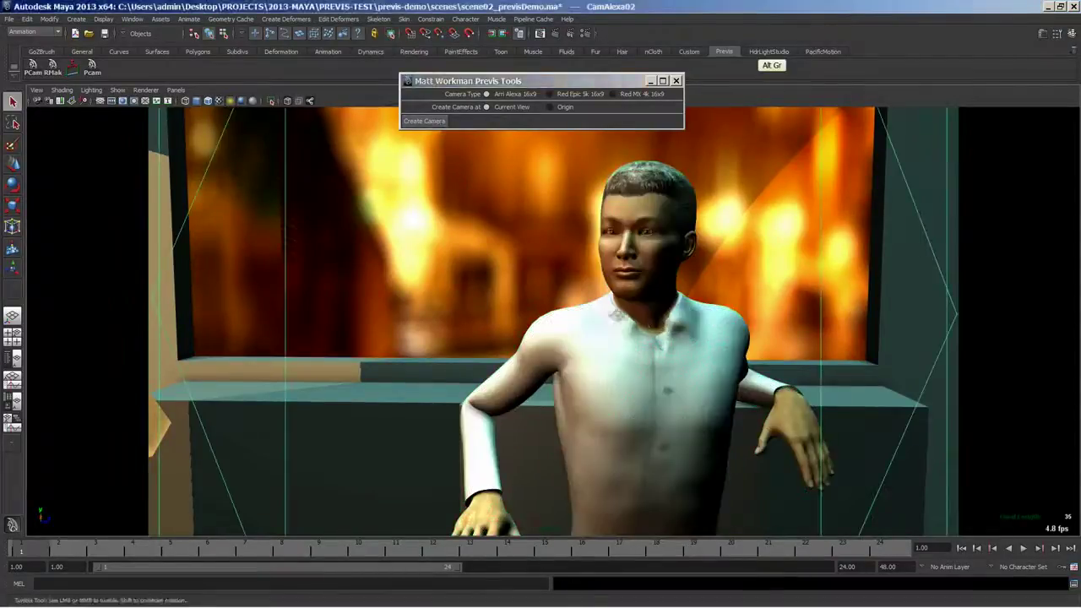
Step: Frame a close-up of the standing woman's face, create an Arri Alexa 16x9 camera from that view, and close the camera tool
{"action": "left_click_drag", "start_coordinate": [640, 324], "coordinate": [673, 355], "text": "alt"}
{"action": "right_click_drag", "start_coordinate": [406, 355], "coordinate": [459, 355], "text": "alt"}
{"action": "left_click_drag", "start_coordinate": [458, 355], "coordinate": [556, 337], "text": "alt"}
{"action": "right_click_drag", "start_coordinate": [556, 337], "coordinate": [609, 345], "text": "alt"}
{"action": "right_click_drag", "start_coordinate": [330, 316], "coordinate": [465, 324], "text": "alt"}
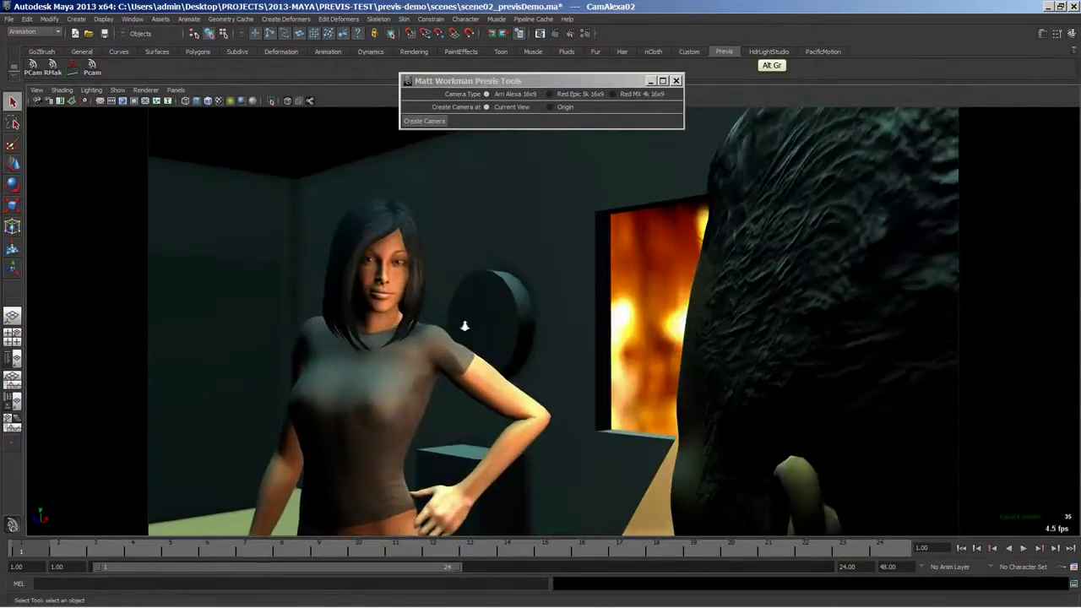
{"action": "middle_click_drag", "start_coordinate": [465, 324], "coordinate": [590, 349], "text": "alt"}
{"action": "left_click_drag", "start_coordinate": [591, 349], "coordinate": [473, 338], "text": "alt"}
{"action": "middle_click_drag", "start_coordinate": [487, 316], "coordinate": [515, 423], "text": "alt"}
{"action": "left_click", "coordinate": [398, 348]}
{"action": "key", "text": "f"}
{"action": "right_click_drag", "start_coordinate": [515, 363], "coordinate": [654, 366], "text": "alt"}
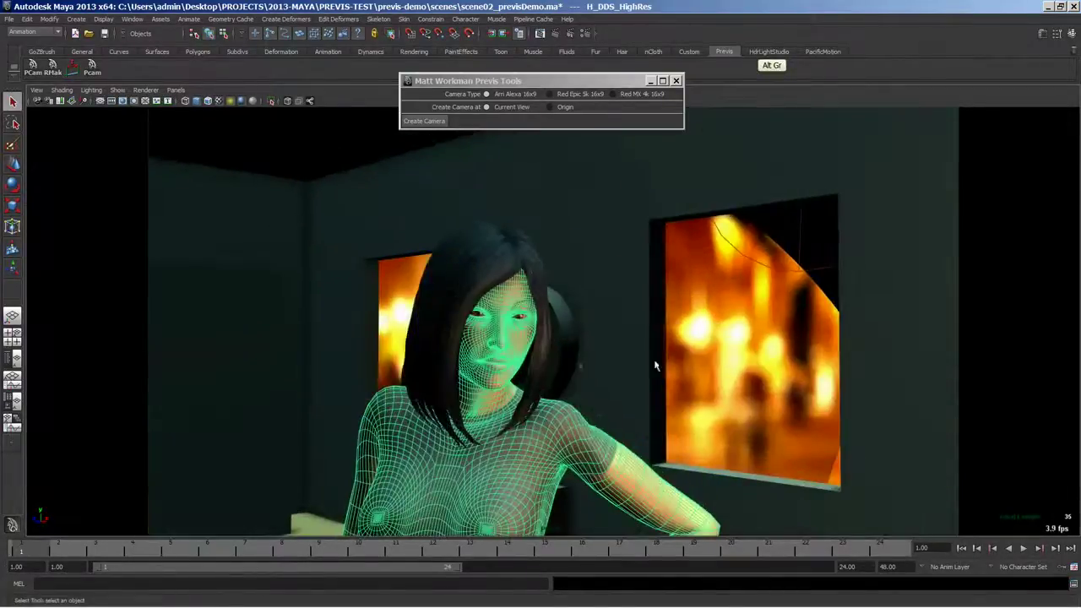
{"action": "mouse_move", "coordinate": [649, 363]}
{"action": "middle_mouse_down", "text": "alt"}
{"action": "mouse_move", "coordinate": [648, 345]}
{"action": "mouse_move", "coordinate": [659, 345]}
{"action": "middle_mouse_up", "text": "alt"}
{"action": "right_click_drag", "start_coordinate": [649, 339], "coordinate": [622, 327], "text": "alt"}
{"action": "left_click", "coordinate": [432, 123]}
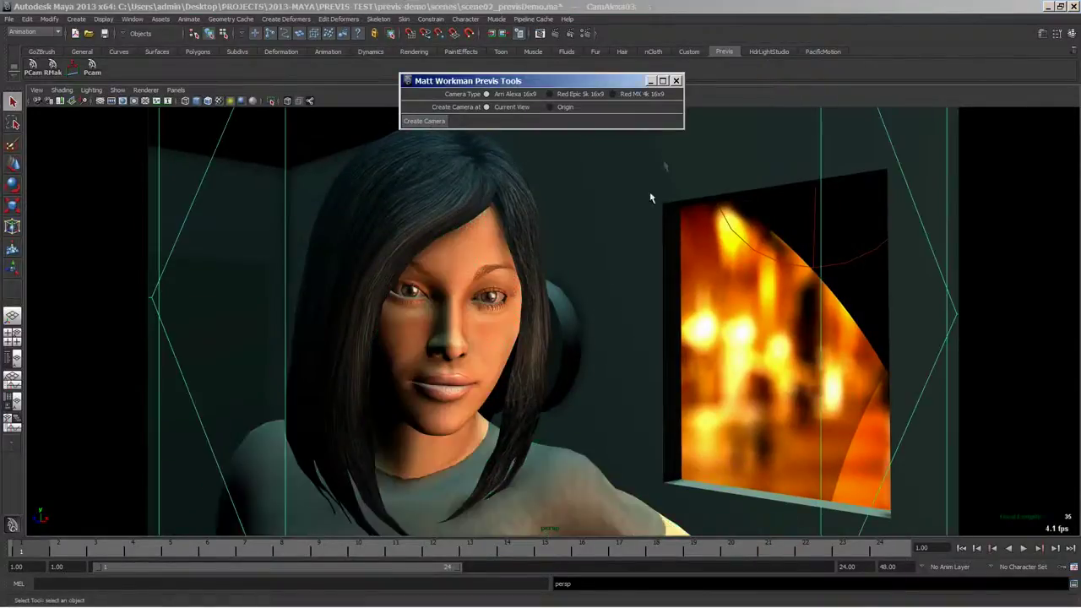
{"action": "left_click", "coordinate": [677, 80]}
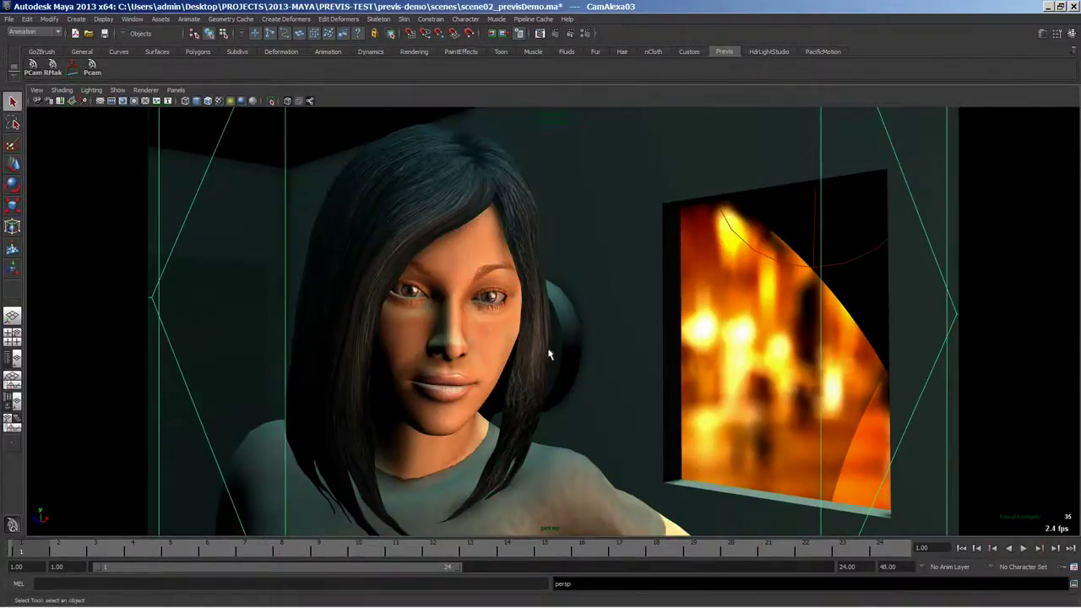
Step: Survey the created cameras around the characters in a wide perspective view of the whole room
{"action": "left_click_drag", "start_coordinate": [530, 361], "coordinate": [658, 377], "text": "alt"}
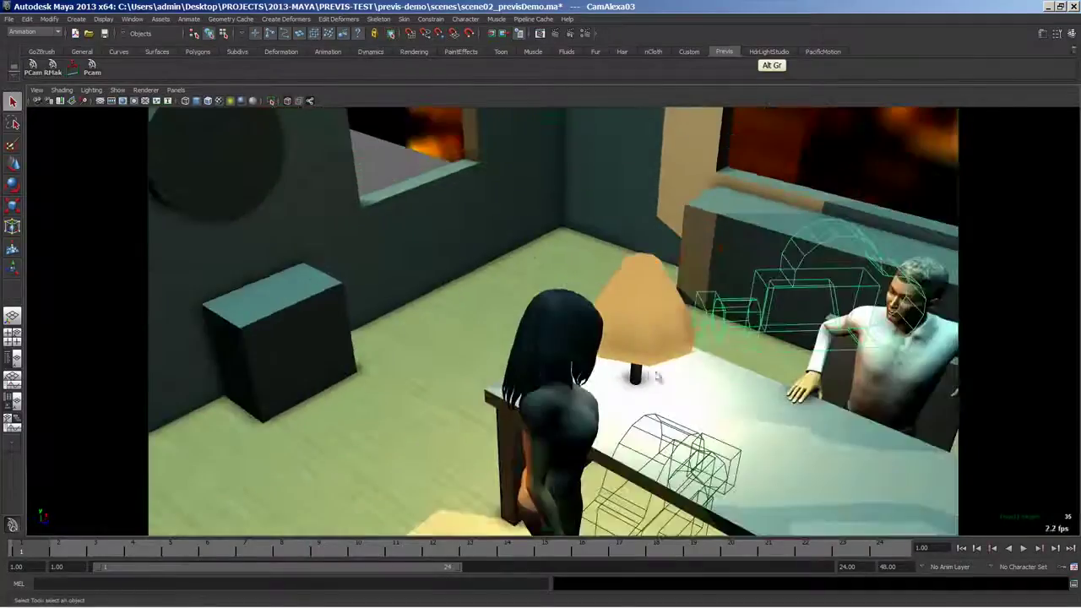
{"action": "middle_click_drag", "start_coordinate": [550, 313], "coordinate": [509, 254], "text": "alt"}
{"action": "right_click_drag", "start_coordinate": [509, 254], "coordinate": [439, 285], "text": "alt"}
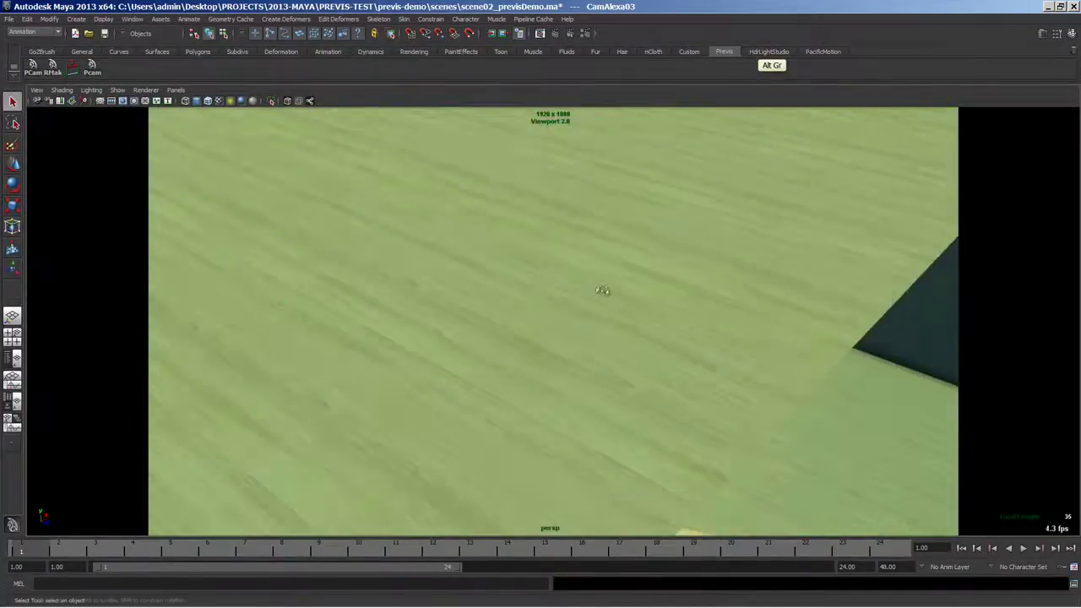
{"action": "left_click_drag", "start_coordinate": [602, 291], "coordinate": [512, 303], "text": "alt"}
{"action": "right_click_drag", "start_coordinate": [594, 319], "coordinate": [517, 314], "text": "alt"}
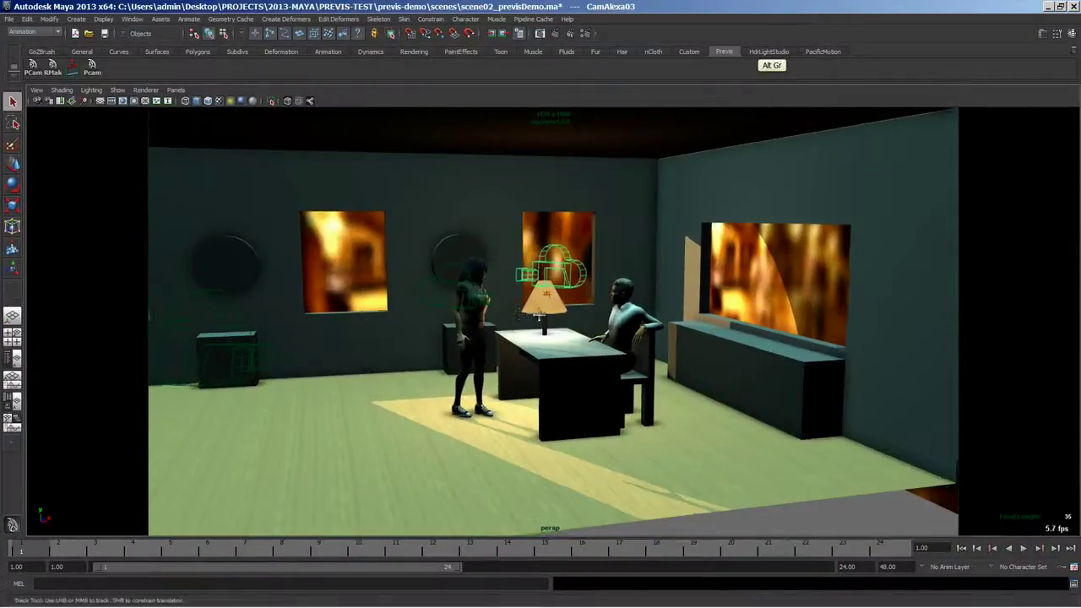
{"action": "middle_click_drag", "start_coordinate": [539, 317], "coordinate": [590, 319], "text": "alt"}
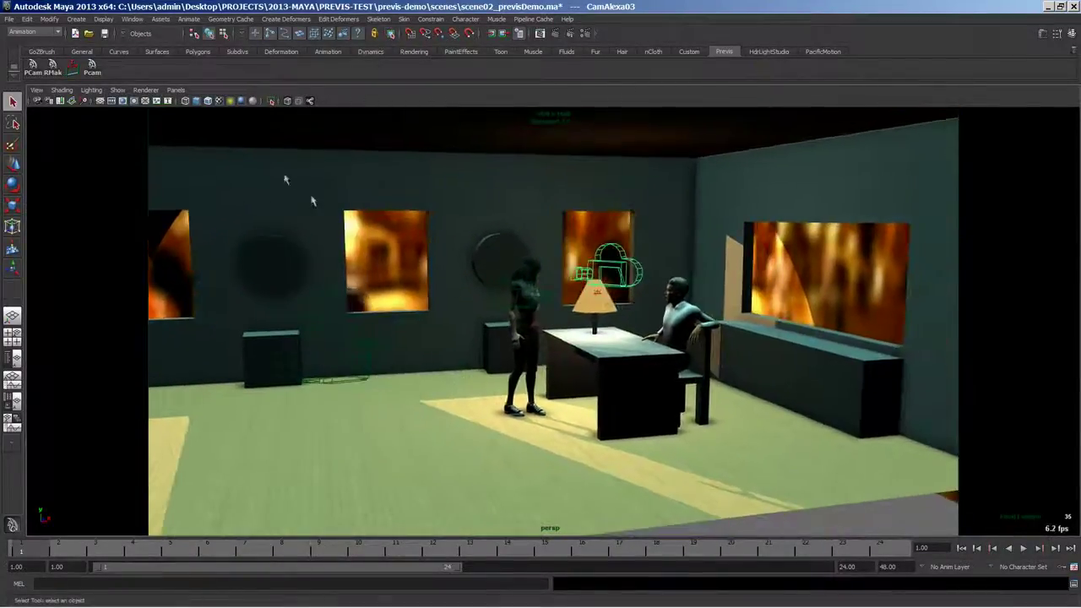
Step: Look through CamAlexa01 and turn on its resolution gate
{"action": "left_click", "coordinate": [176, 89]}
{"action": "mouse_move", "coordinate": [196, 102]}
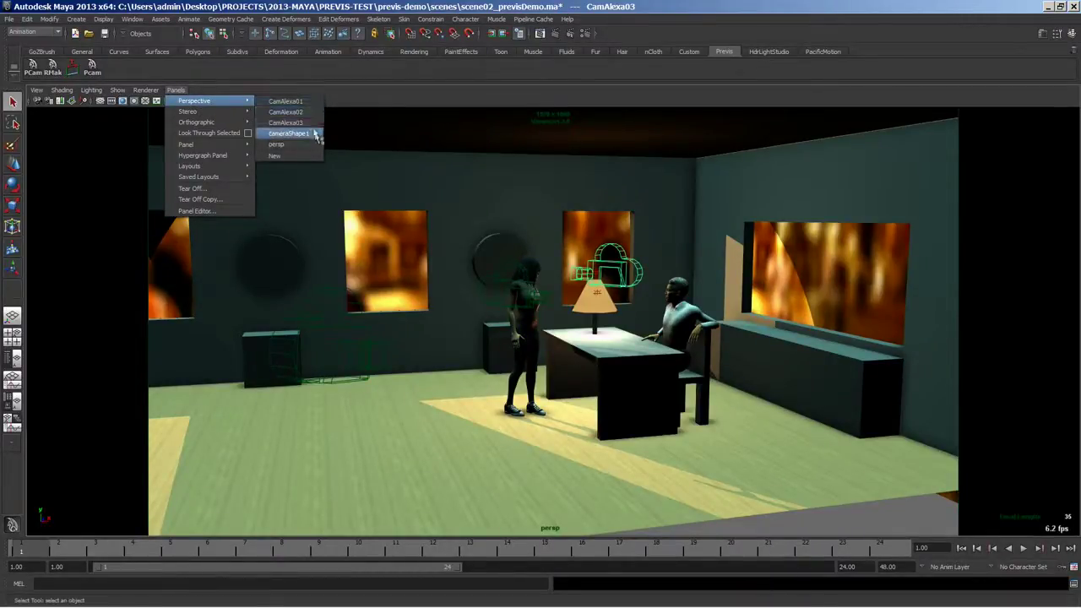
{"action": "left_click", "coordinate": [286, 102]}
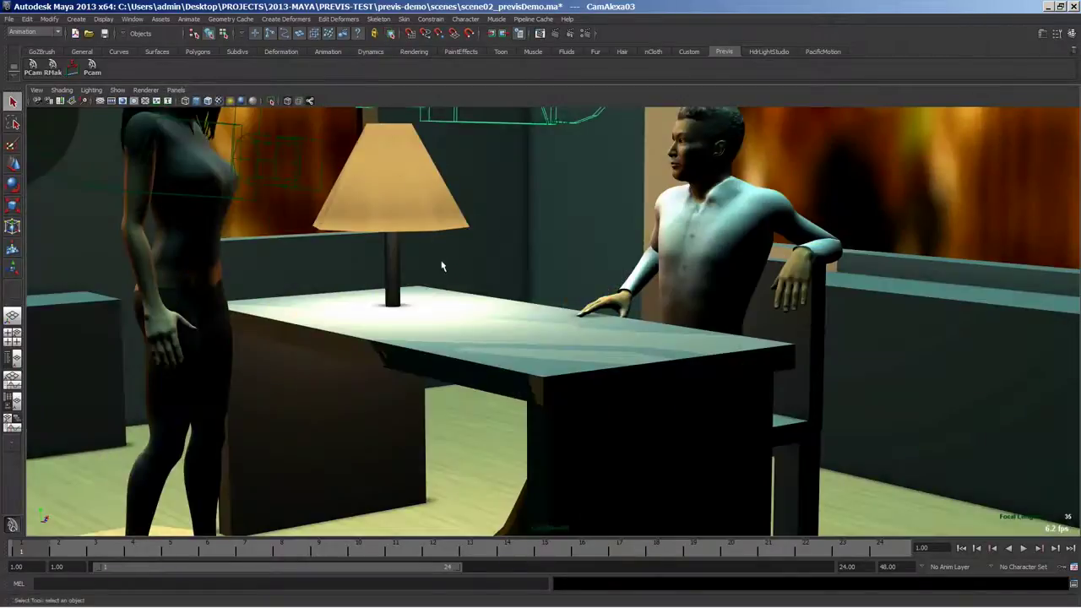
{"action": "left_click", "coordinate": [122, 101]}
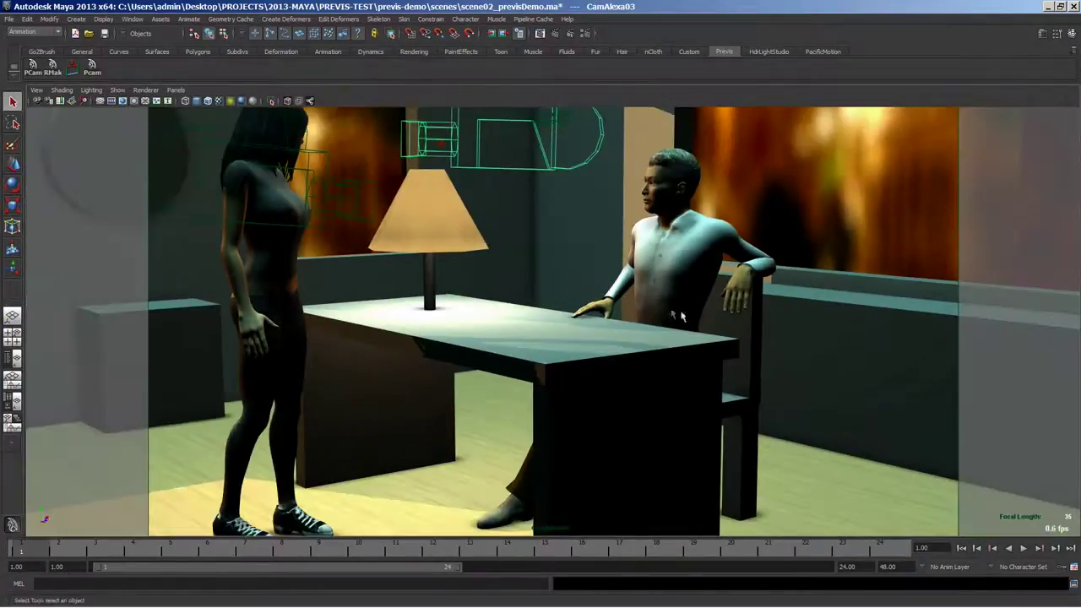
Step: Open the Attribute Editor for the selected camera and refine CamAlexa01's framing of both characters at the desk
{"action": "key", "text": "ctrl+a"}
{"action": "scroll", "coordinate": [897, 292], "scroll_direction": "up", "scroll_amount": 10}
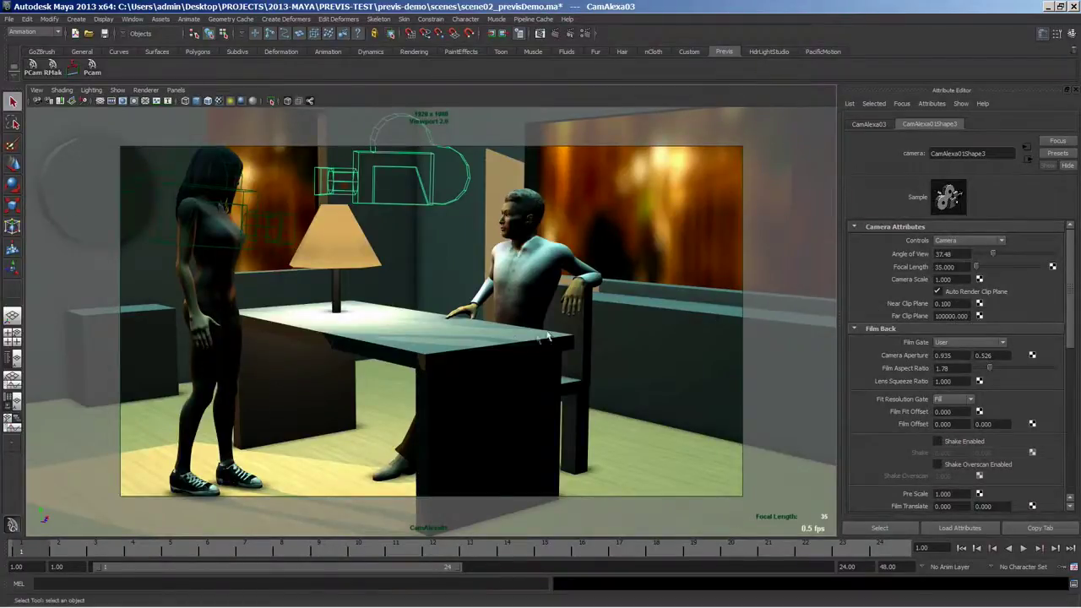
{"action": "right_click_drag", "start_coordinate": [519, 322], "coordinate": [272, 349], "text": "alt"}
{"action": "middle_click_drag", "start_coordinate": [317, 338], "coordinate": [591, 327], "text": "alt"}
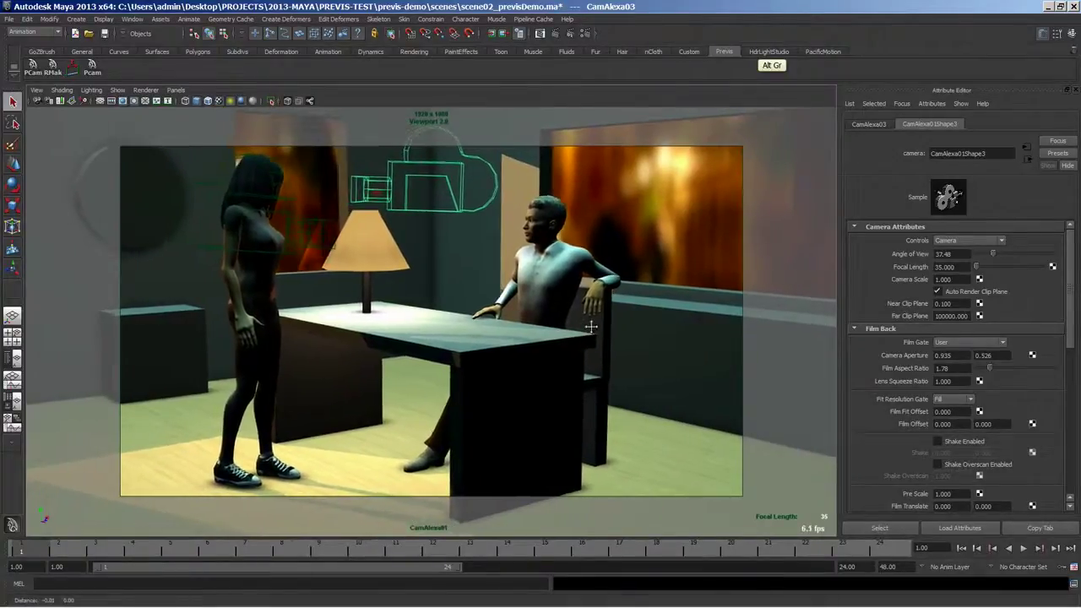
{"action": "right_click_drag", "start_coordinate": [591, 327], "coordinate": [543, 326], "text": "alt"}
{"action": "middle_click_drag", "start_coordinate": [572, 326], "coordinate": [583, 332], "text": "alt"}
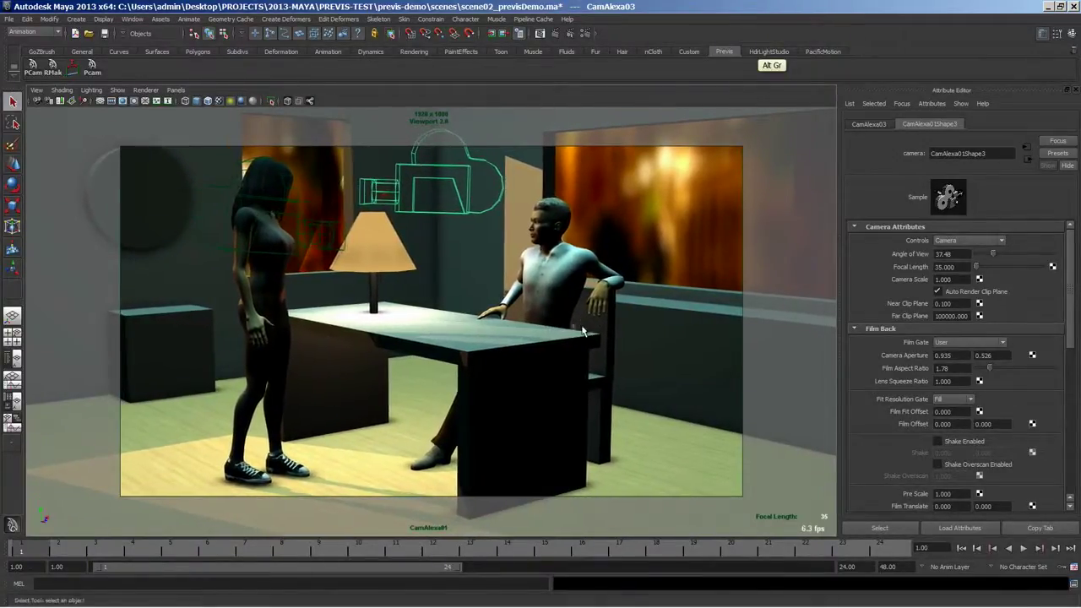
Step: Hide the camera objects in the viewport and look through CamAlexa02 at the seated man
{"action": "left_click", "coordinate": [117, 90]}
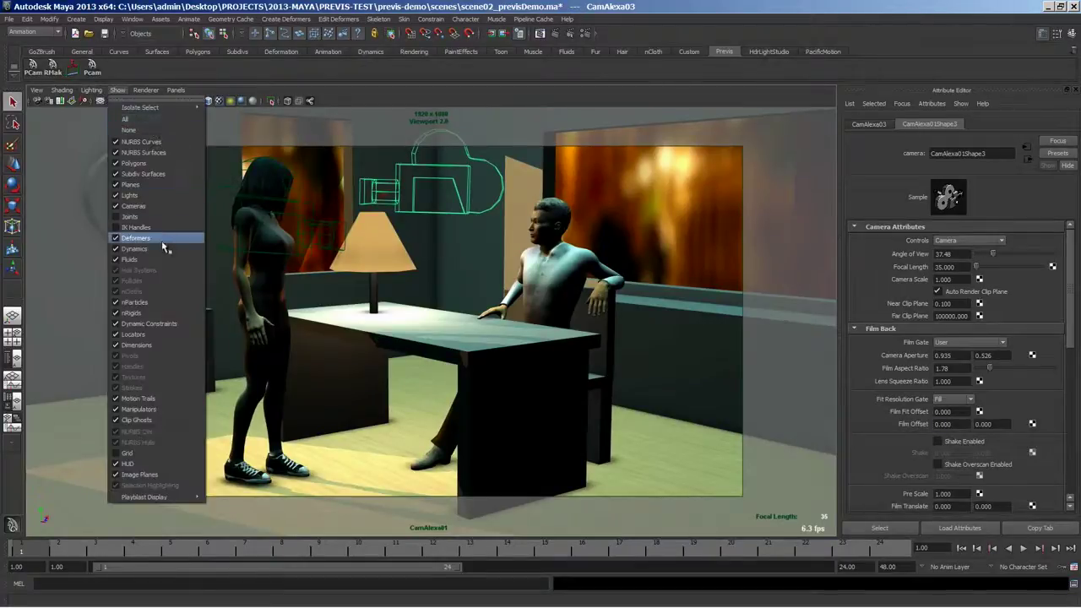
{"action": "left_click", "coordinate": [166, 206]}
{"action": "left_click", "coordinate": [175, 90]}
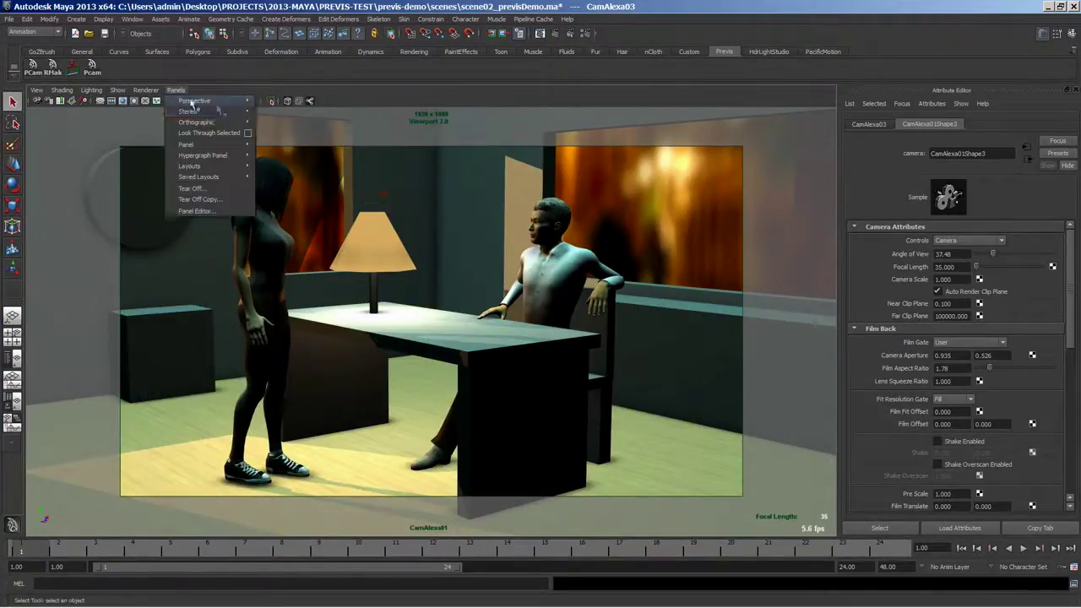
{"action": "mouse_move", "coordinate": [194, 102]}
{"action": "left_click", "coordinate": [288, 110]}
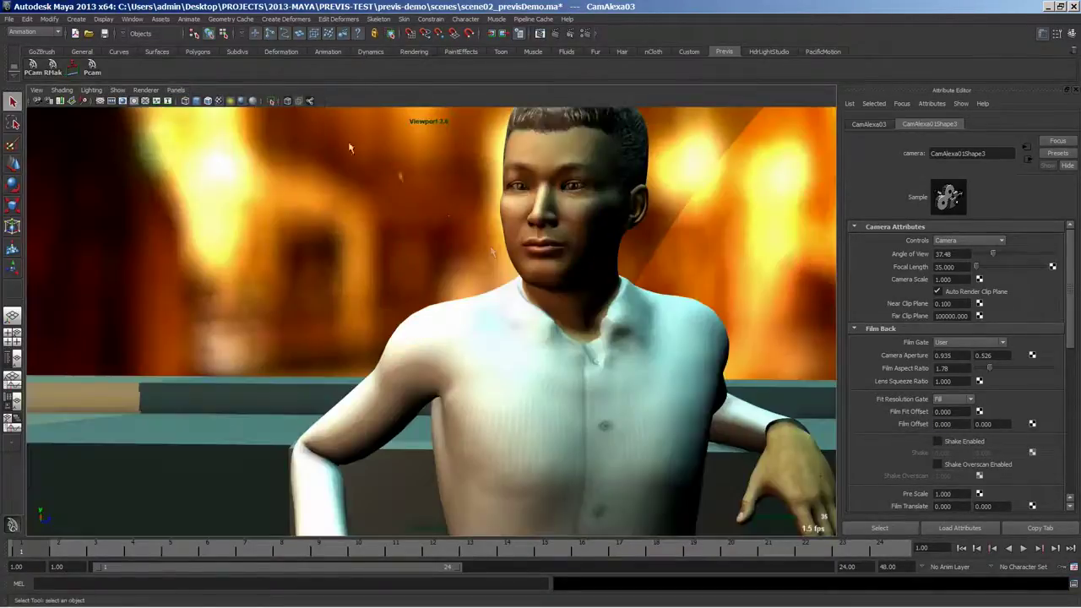
Step: Turn on CamAlexa02's resolution gate and set the camera's focal length to 50
{"action": "left_click", "coordinate": [122, 100]}
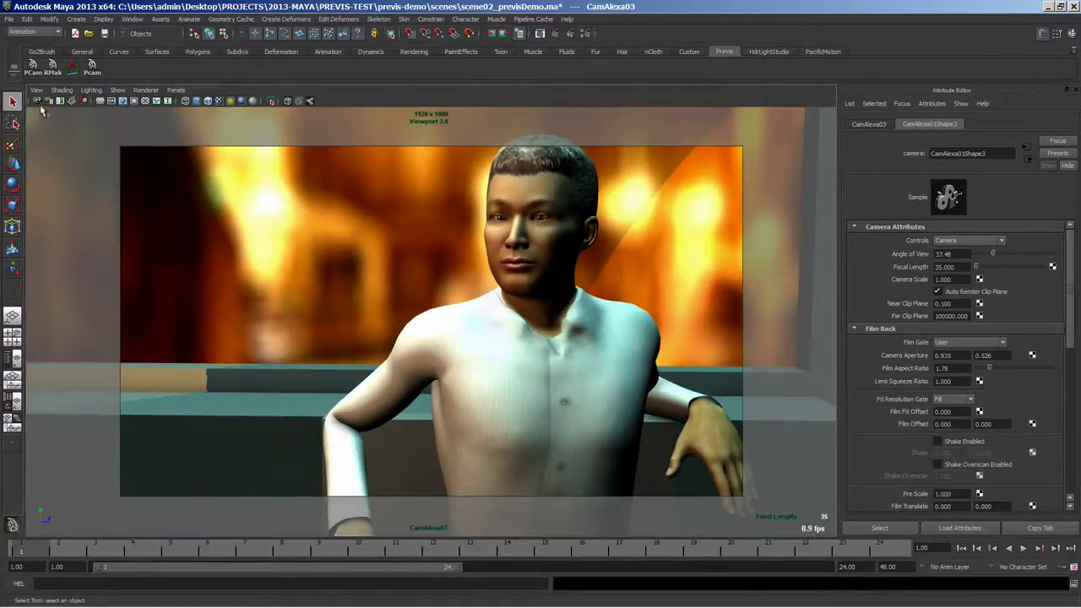
{"action": "left_click", "coordinate": [36, 100]}
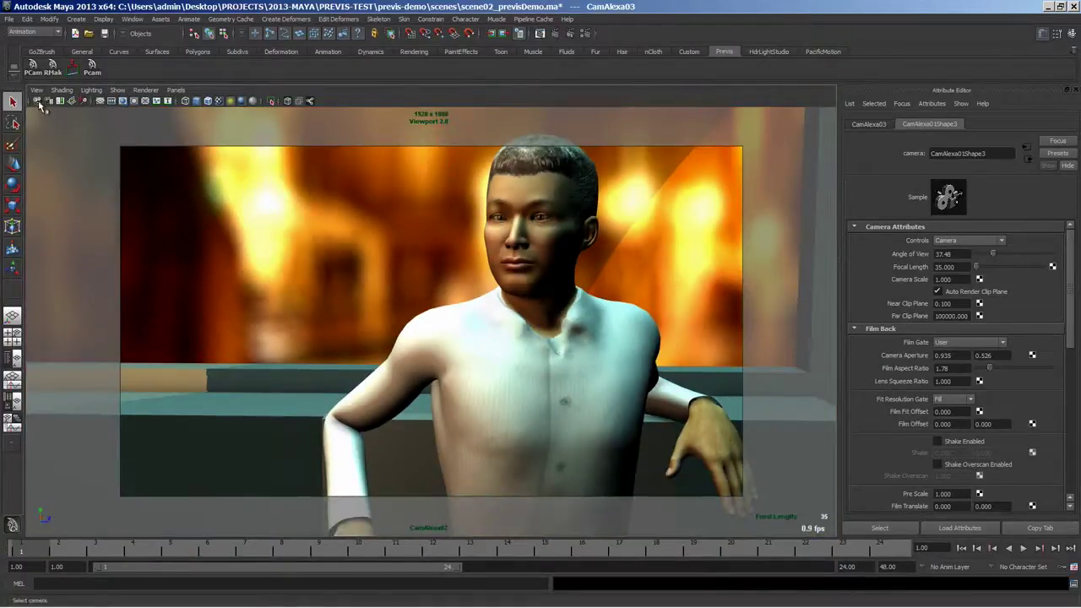
{"action": "double_click", "coordinate": [964, 267]}
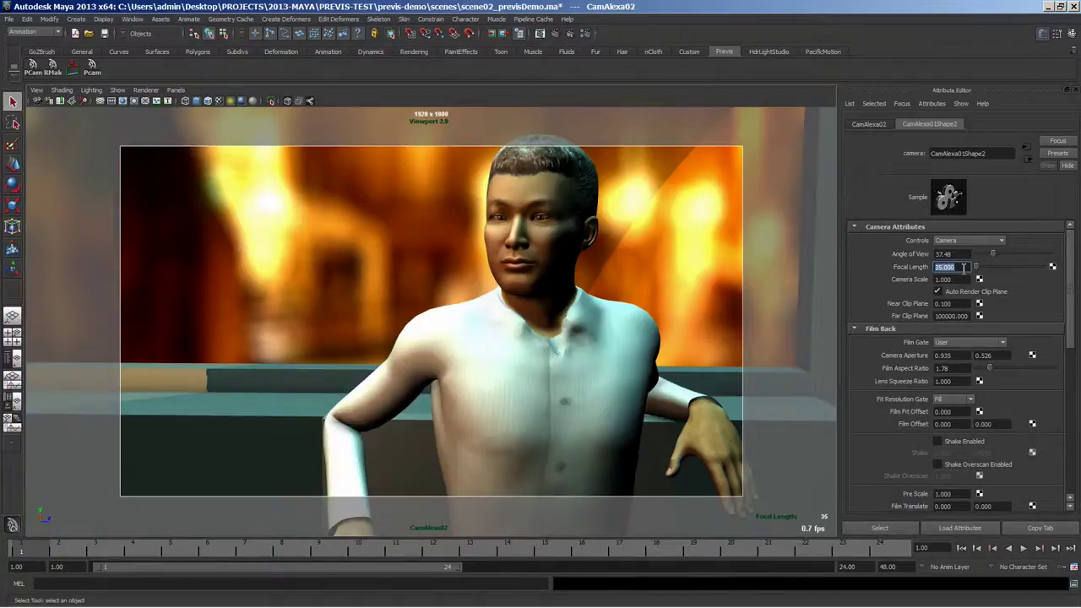
{"action": "type", "text": "50.000"}
{"action": "key", "text": "Return"}
Step: Reframe CamAlexa02 around the seated man as a head-and-shoulders close-up with his whole head inside the gate
{"action": "left_click", "coordinate": [568, 272]}
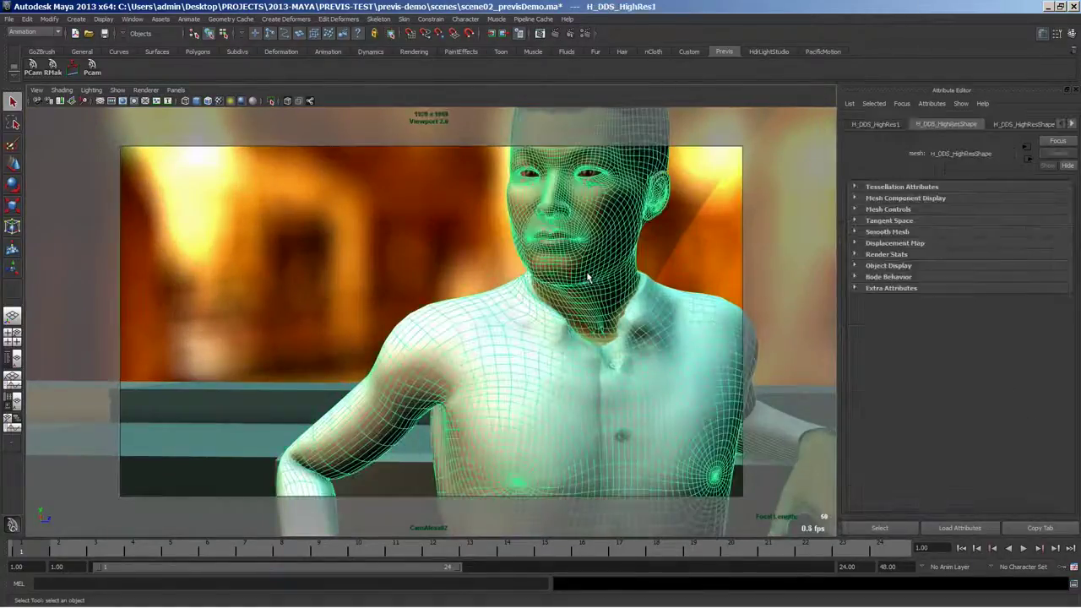
{"action": "key", "text": "f"}
{"action": "middle_click_drag", "start_coordinate": [426, 273], "coordinate": [452, 311], "text": "alt"}
{"action": "right_click_drag", "start_coordinate": [330, 299], "coordinate": [691, 287], "text": "alt"}
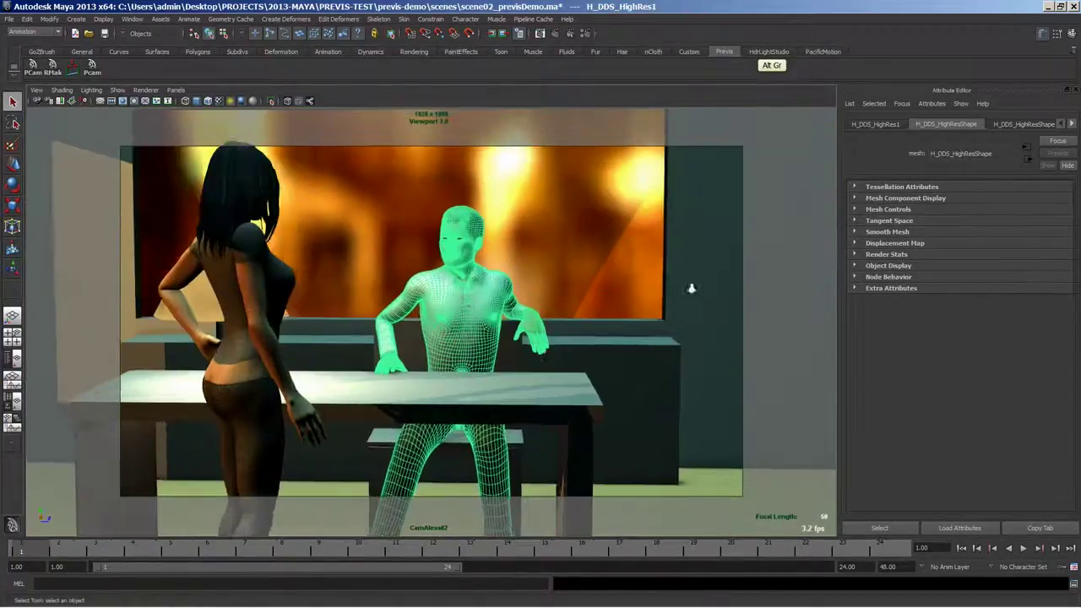
{"action": "middle_click_drag", "start_coordinate": [550, 273], "coordinate": [542, 366], "text": "alt"}
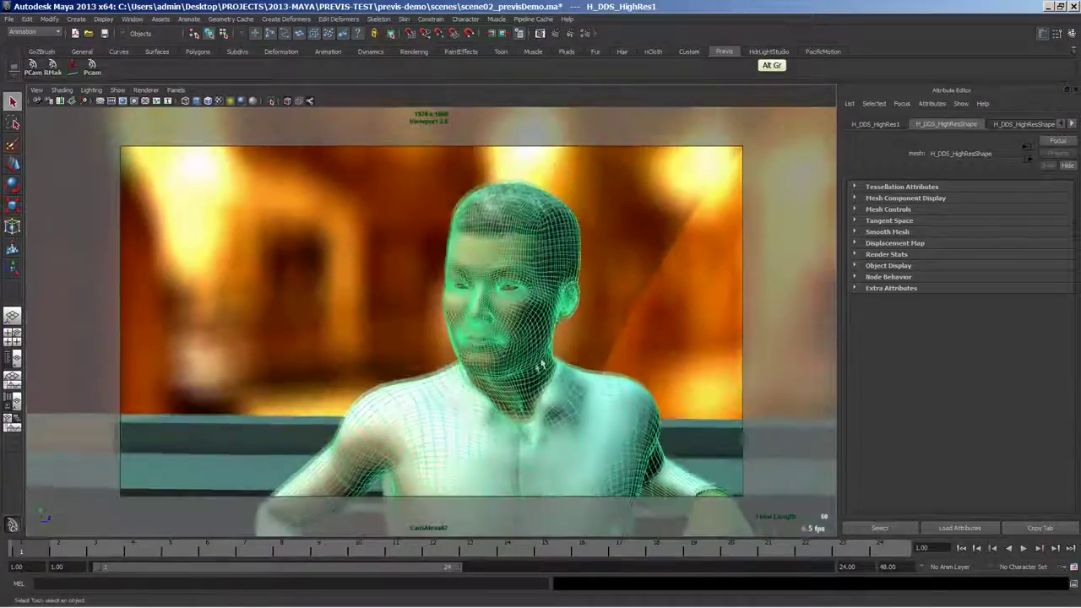
{"action": "mouse_move", "coordinate": [542, 366]}
{"action": "left_mouse_down", "text": "alt"}
{"action": "mouse_move", "coordinate": [565, 351]}
{"action": "mouse_move", "coordinate": [554, 353]}
{"action": "mouse_move", "coordinate": [554, 372]}
{"action": "left_mouse_up", "text": "alt"}
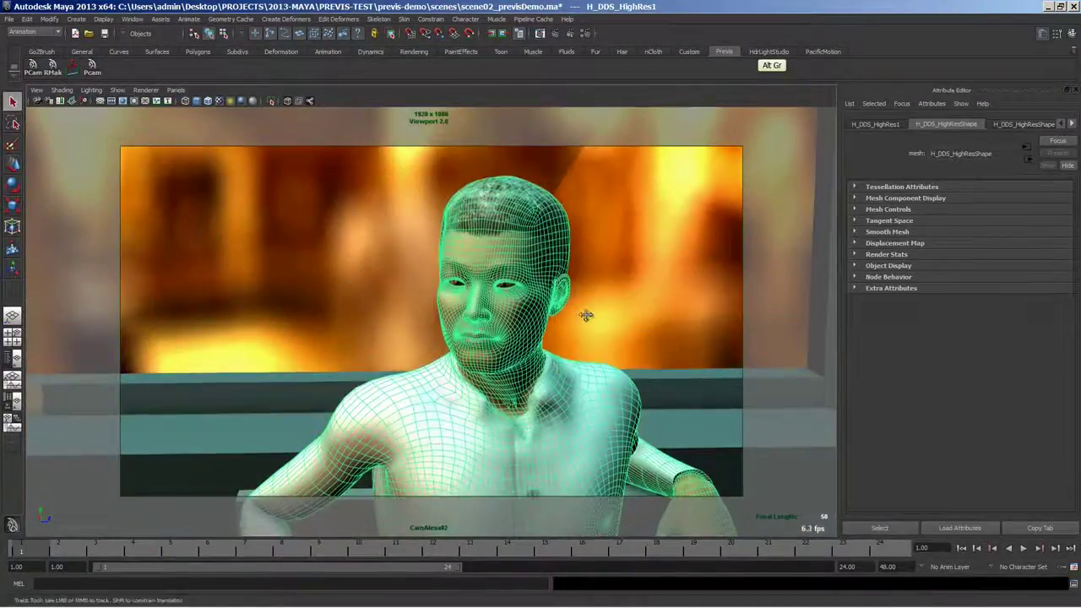
{"action": "middle_click_drag", "start_coordinate": [586, 316], "coordinate": [604, 283], "text": "alt"}
{"action": "left_click", "coordinate": [716, 417]}
{"action": "left_click_drag", "start_coordinate": [593, 376], "coordinate": [594, 320], "text": "alt"}
{"action": "right_click_drag", "start_coordinate": [595, 320], "coordinate": [570, 341], "text": "alt"}
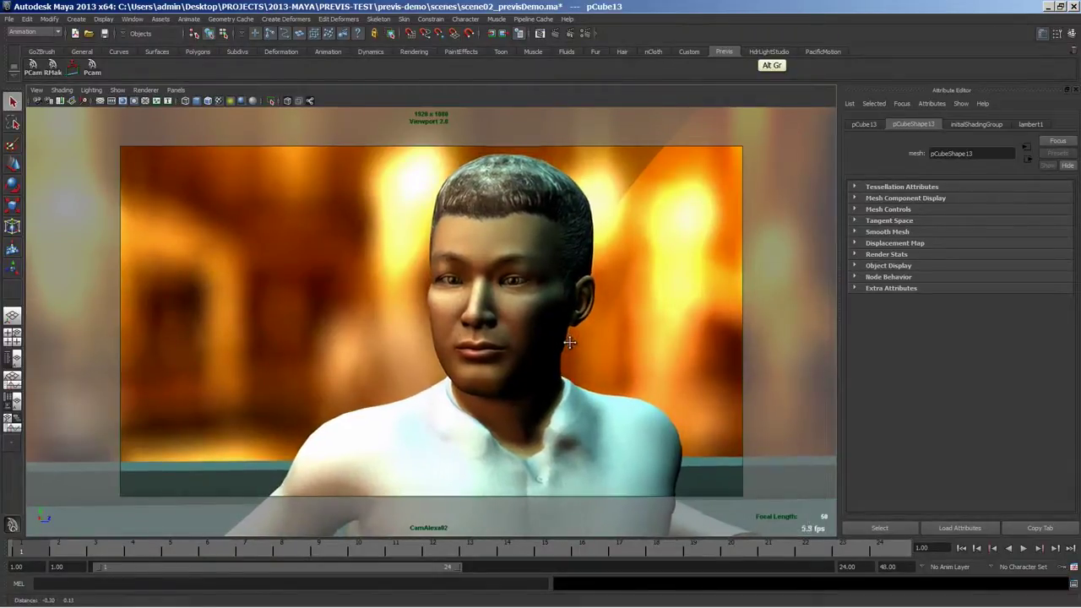
Step: Look through CamAlexa03 at the standing woman and turn on its resolution gate
{"action": "left_click", "coordinate": [175, 89]}
{"action": "mouse_move", "coordinate": [211, 99]}
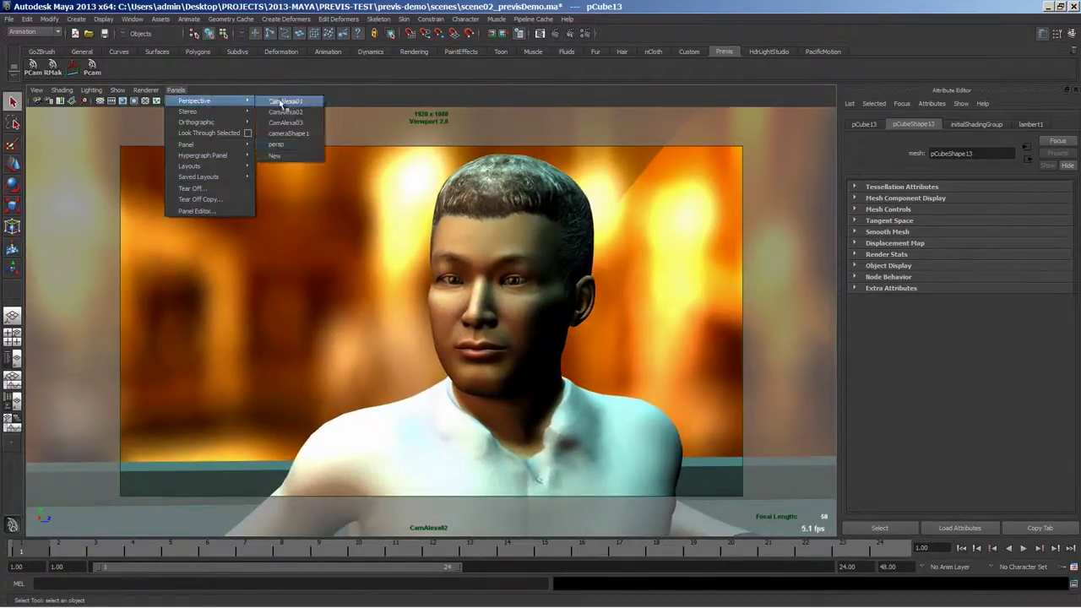
{"action": "left_click", "coordinate": [302, 129]}
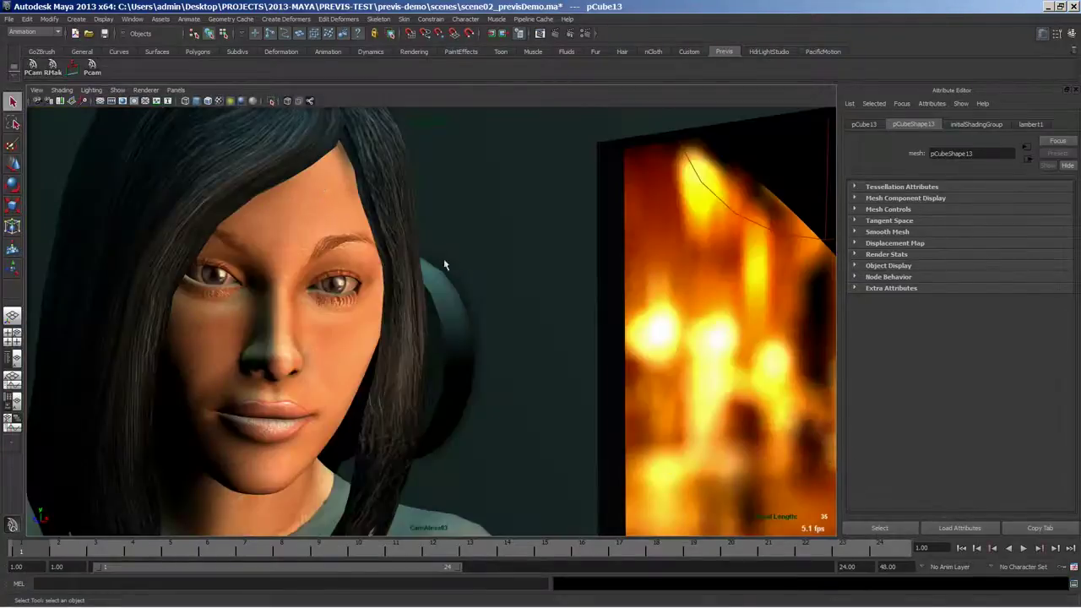
{"action": "left_click", "coordinate": [122, 101]}
Step: Select CamAlexa03 and set its focal length to 50
{"action": "left_click", "coordinate": [42, 99]}
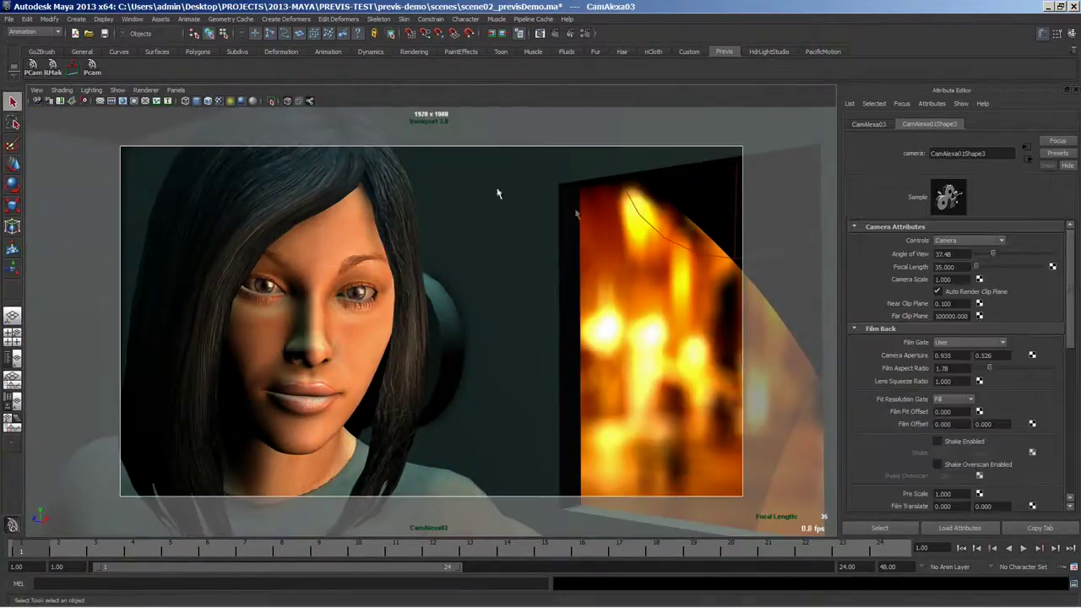
{"action": "double_click", "coordinate": [963, 268]}
{"action": "type", "text": "50"}
{"action": "key", "text": "Return"}
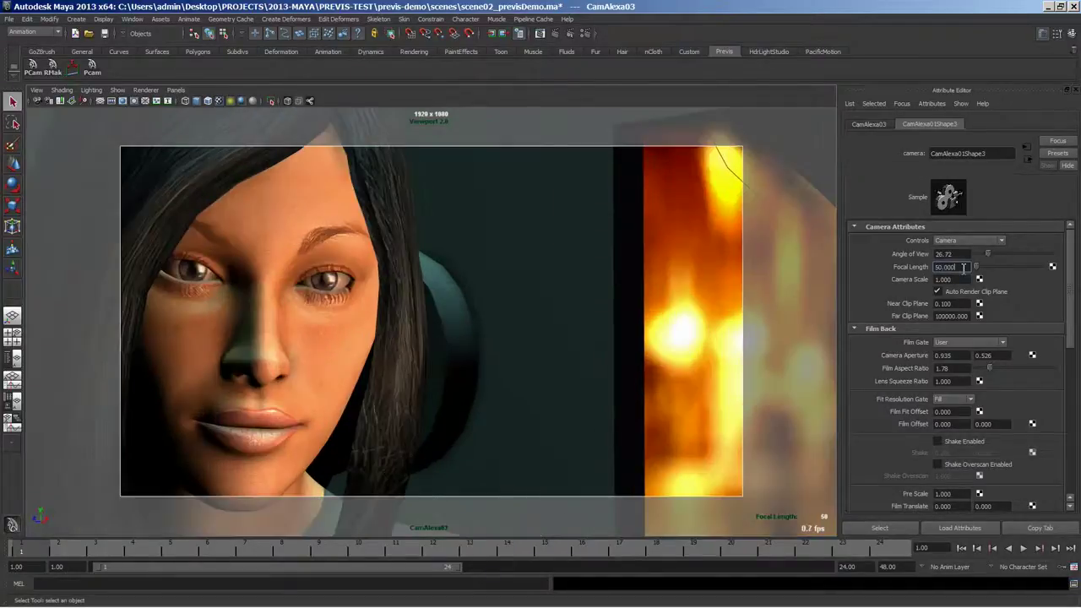
Step: Reframe CamAlexa03 around the woman as a head-and-shoulders shot, with her head left of centre between the two windows
{"action": "left_click", "coordinate": [343, 330]}
{"action": "key", "text": "f"}
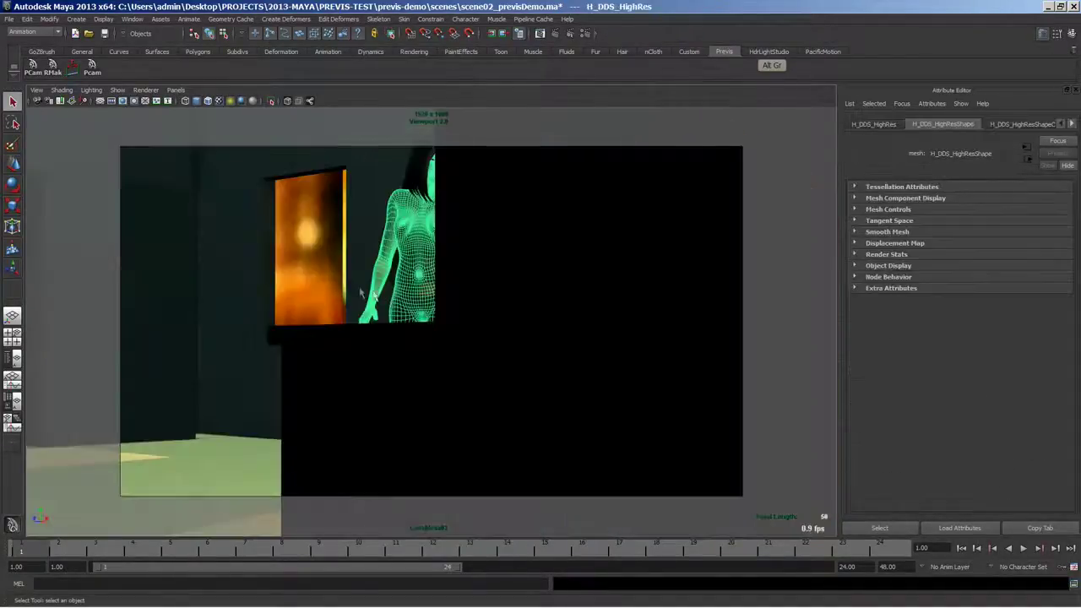
{"action": "right_click_drag", "start_coordinate": [362, 294], "coordinate": [727, 314], "text": "alt"}
{"action": "middle_click_drag", "start_coordinate": [408, 358], "coordinate": [397, 528], "text": "alt"}
{"action": "middle_click_drag", "start_coordinate": [439, 135], "coordinate": [419, 357], "text": "alt"}
{"action": "right_click_drag", "start_coordinate": [419, 330], "coordinate": [471, 326], "text": "alt"}
{"action": "middle_click_drag", "start_coordinate": [471, 326], "coordinate": [490, 309], "text": "alt"}
{"action": "left_click", "coordinate": [536, 318]}
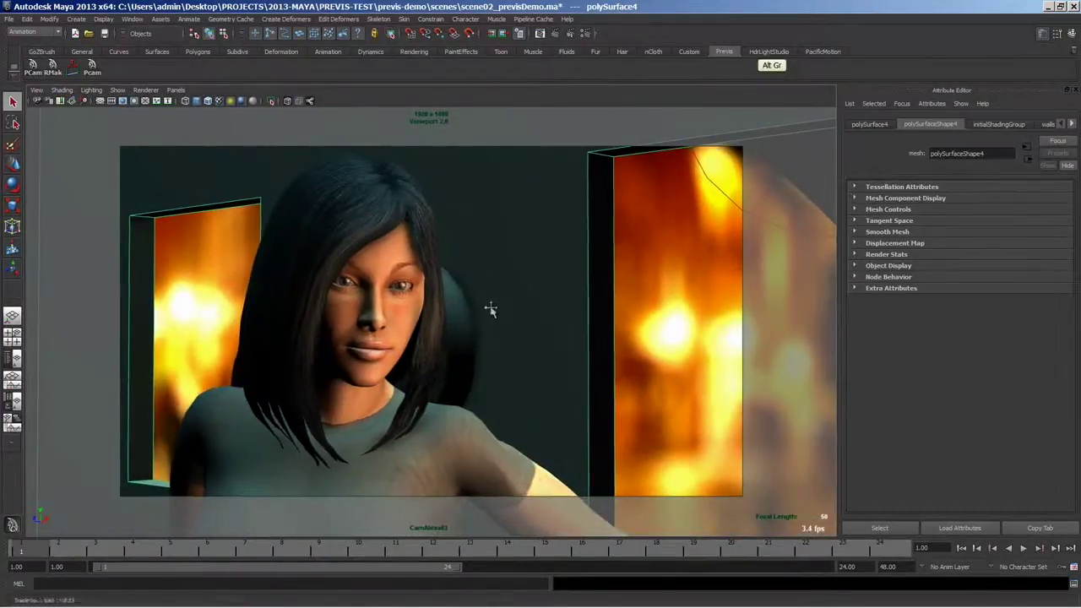
{"action": "left_click_drag", "start_coordinate": [441, 319], "coordinate": [464, 306], "text": "alt"}
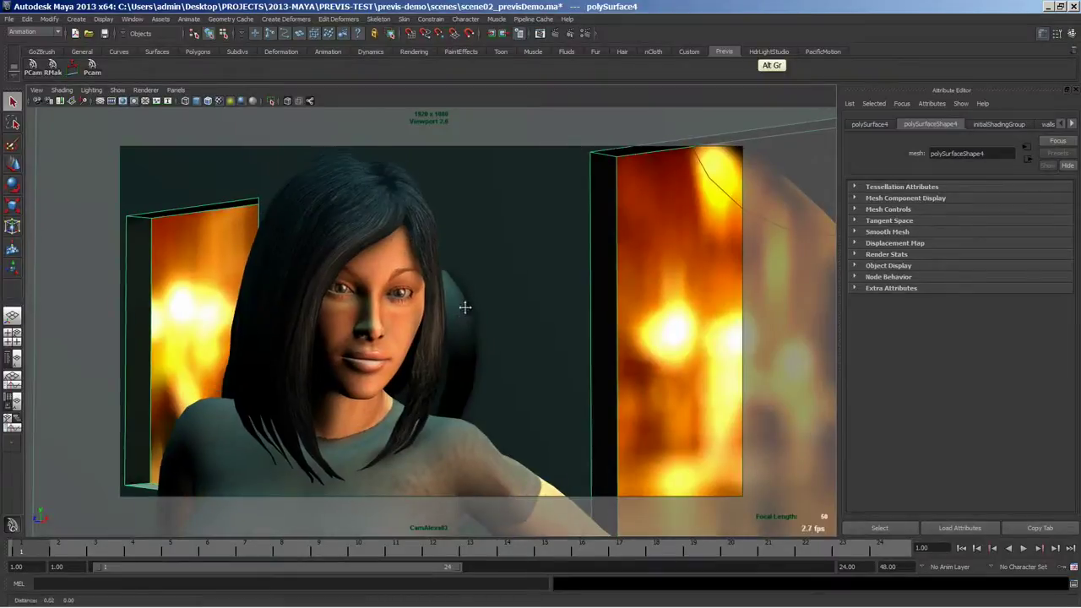
Step: Switch between the CamAlexa01, CamAlexa02 and CamAlexa03 views to compare the three shots, ending on the wide view of CamAlexa01
{"action": "left_click", "coordinate": [177, 89]}
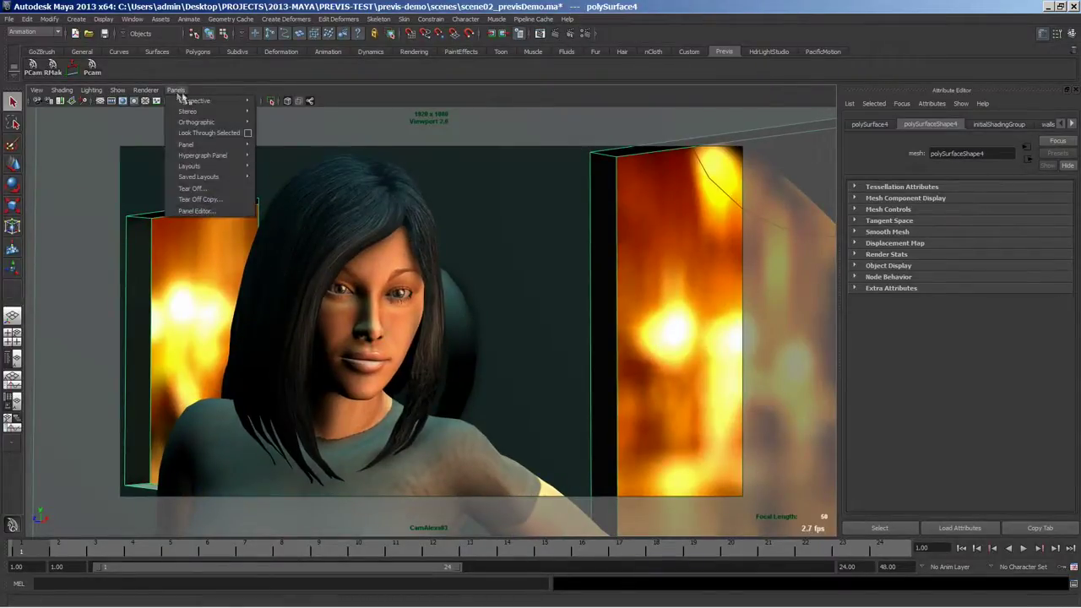
{"action": "mouse_move", "coordinate": [237, 101]}
{"action": "left_click", "coordinate": [300, 108]}
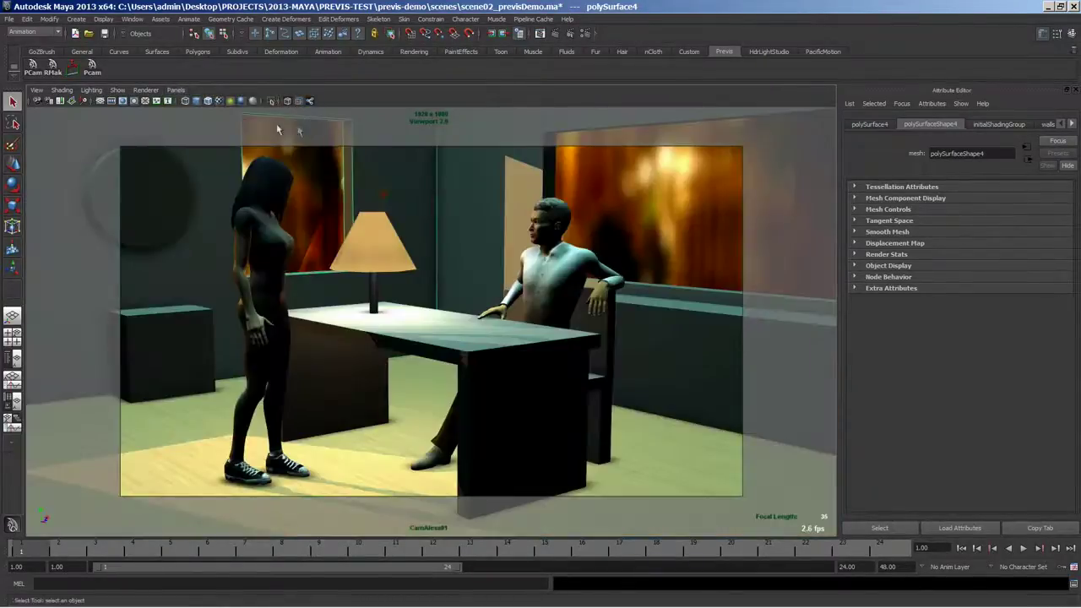
{"action": "left_click", "coordinate": [173, 89]}
{"action": "mouse_move", "coordinate": [236, 101]}
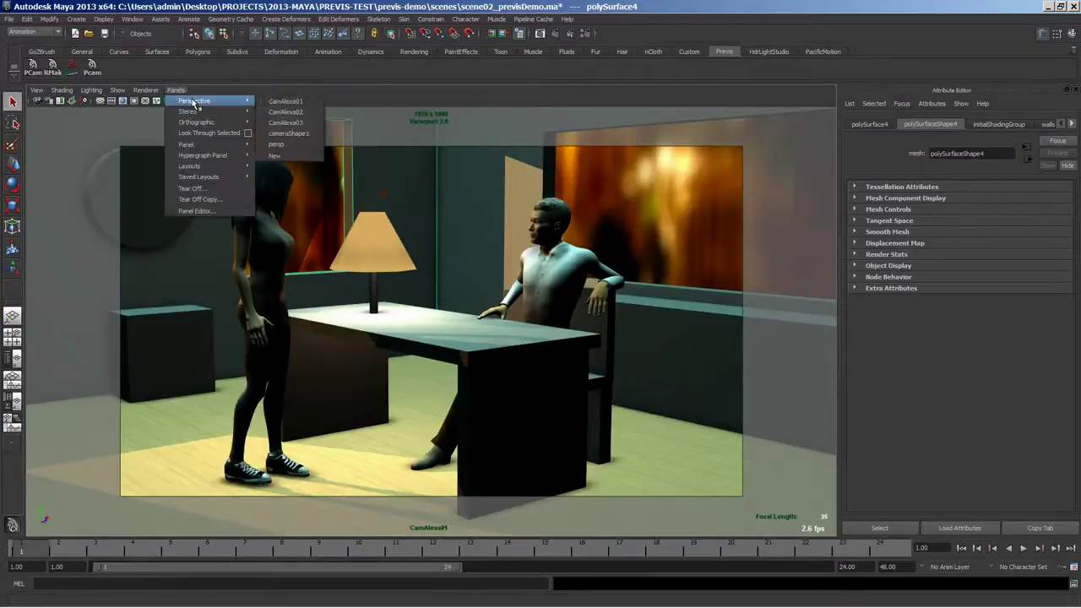
{"action": "left_click", "coordinate": [293, 121]}
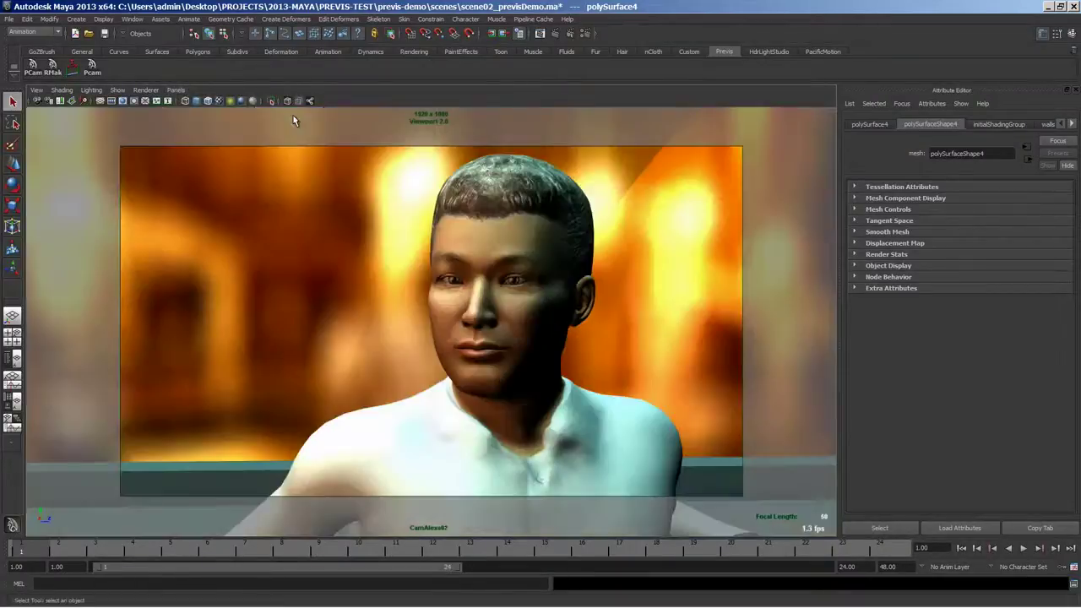
{"action": "left_click", "coordinate": [176, 90]}
{"action": "mouse_move", "coordinate": [228, 102]}
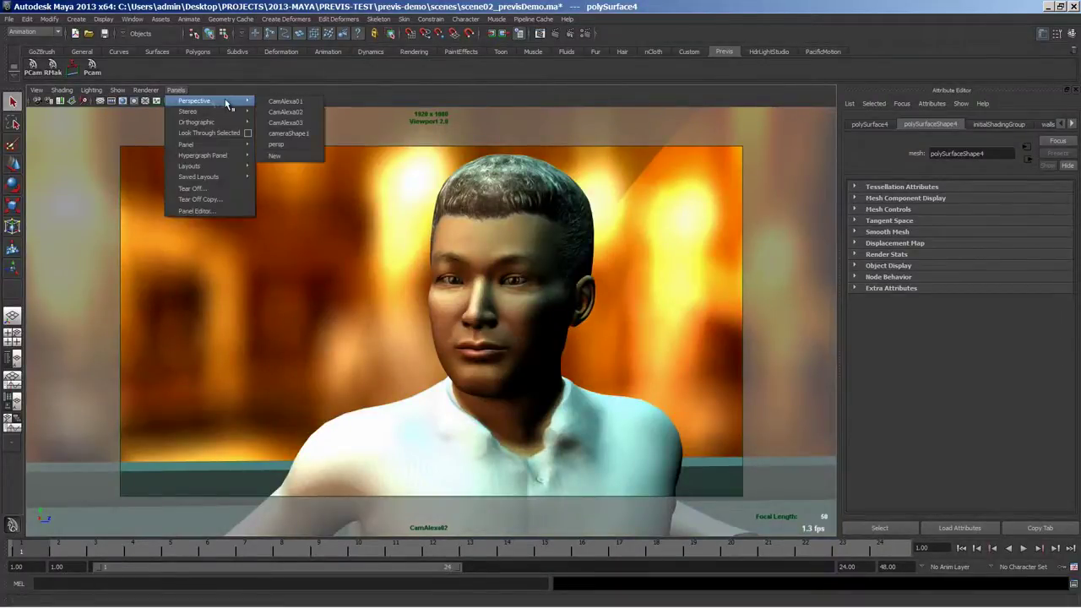
{"action": "left_click", "coordinate": [288, 124]}
{"action": "left_click", "coordinate": [175, 90]}
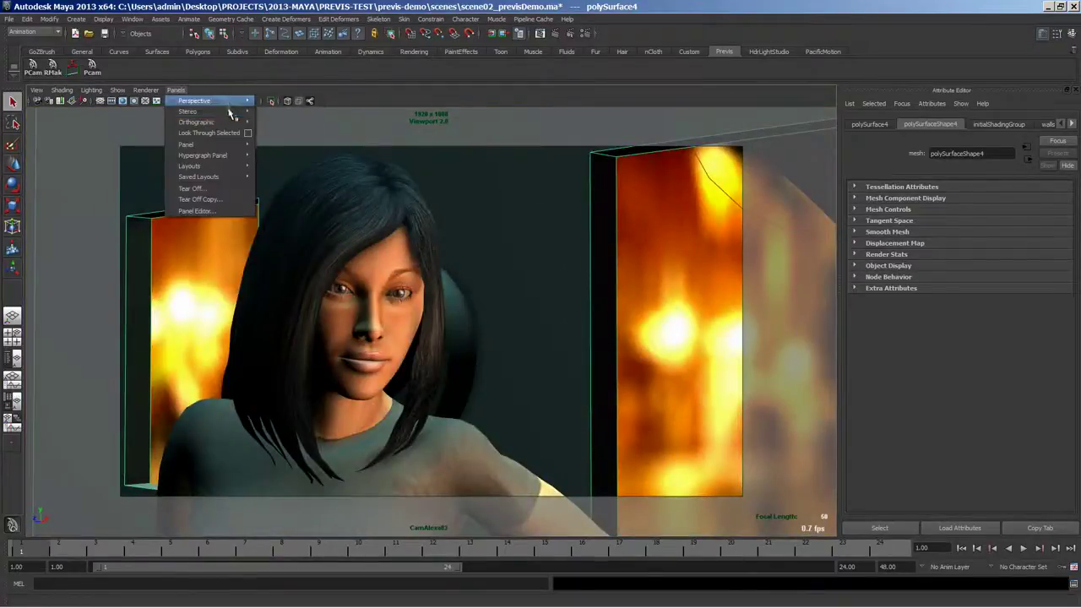
{"action": "mouse_move", "coordinate": [240, 101]}
{"action": "left_click", "coordinate": [285, 113]}
{"action": "left_click", "coordinate": [176, 90]}
{"action": "mouse_move", "coordinate": [220, 110]}
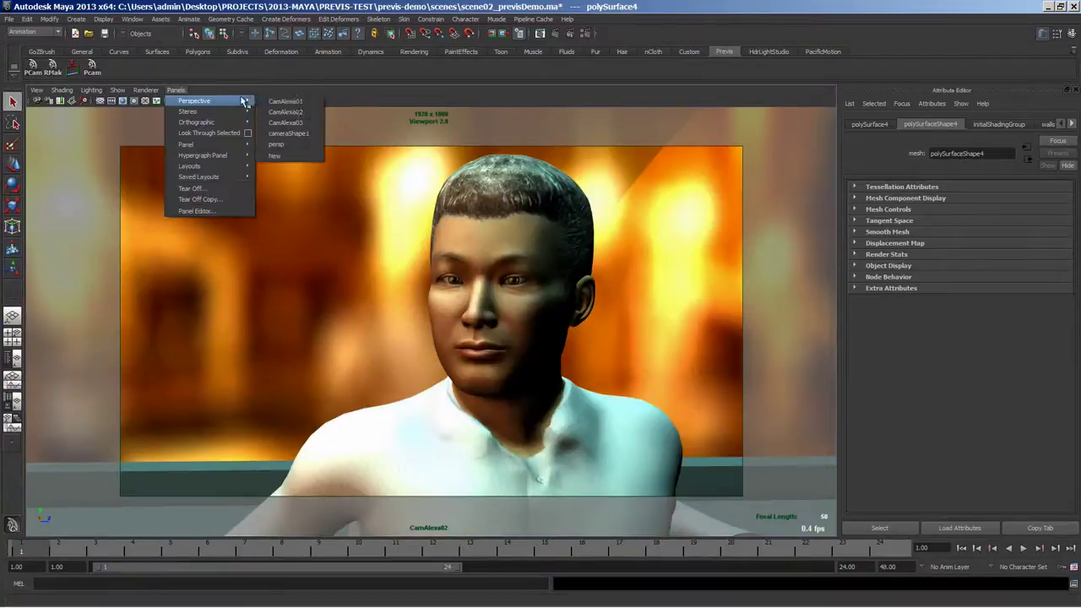
{"action": "left_click", "coordinate": [286, 112]}
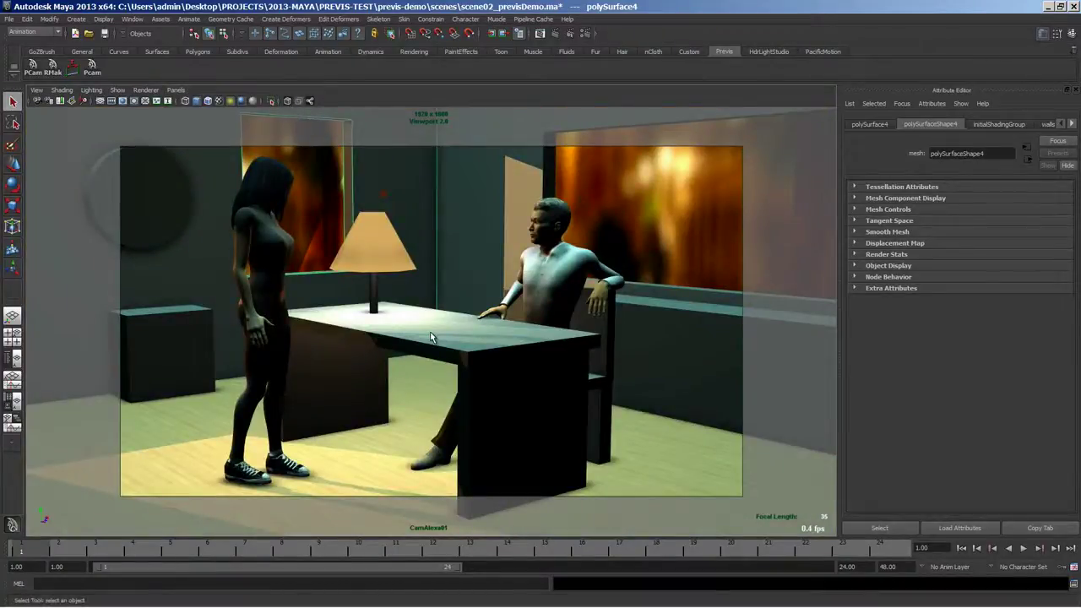